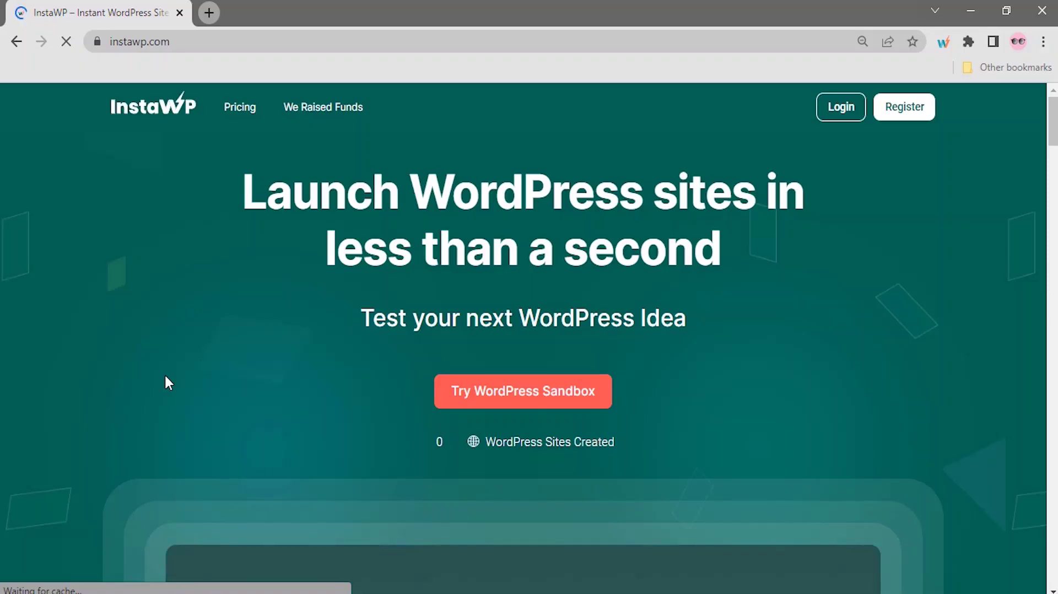
- Start setting up a new site from scratch in InstaWP with WP version 6.0 and PHP version 8.0
{"action": "left_click", "coordinate": [450, 403]}
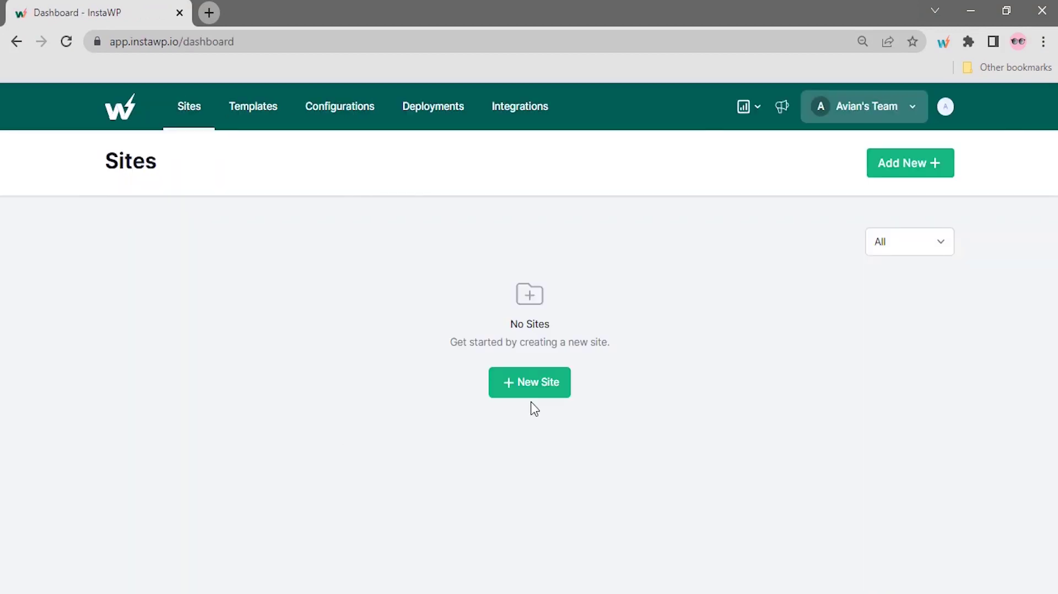
{"action": "left_click", "coordinate": [532, 392]}
{"action": "left_click", "coordinate": [518, 249]}
{"action": "left_click", "coordinate": [474, 306]}
{"action": "left_click", "coordinate": [460, 342]}
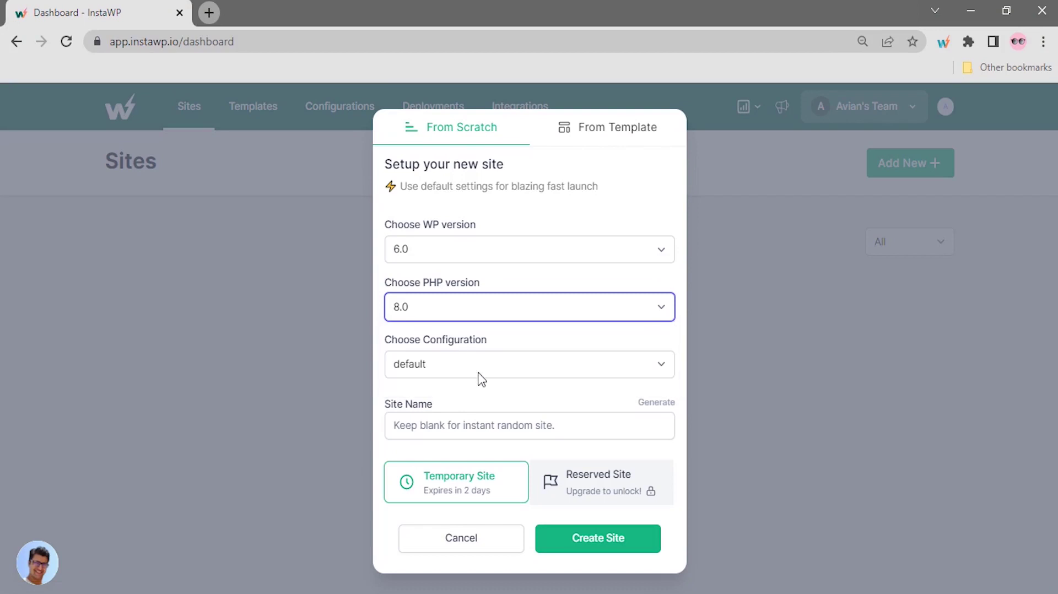
- Name the site Yoursitename, create it as a temporary site and access its WordPress admin
{"action": "left_click", "coordinate": [481, 425]}
{"action": "type", "text": "Yoursitename"}
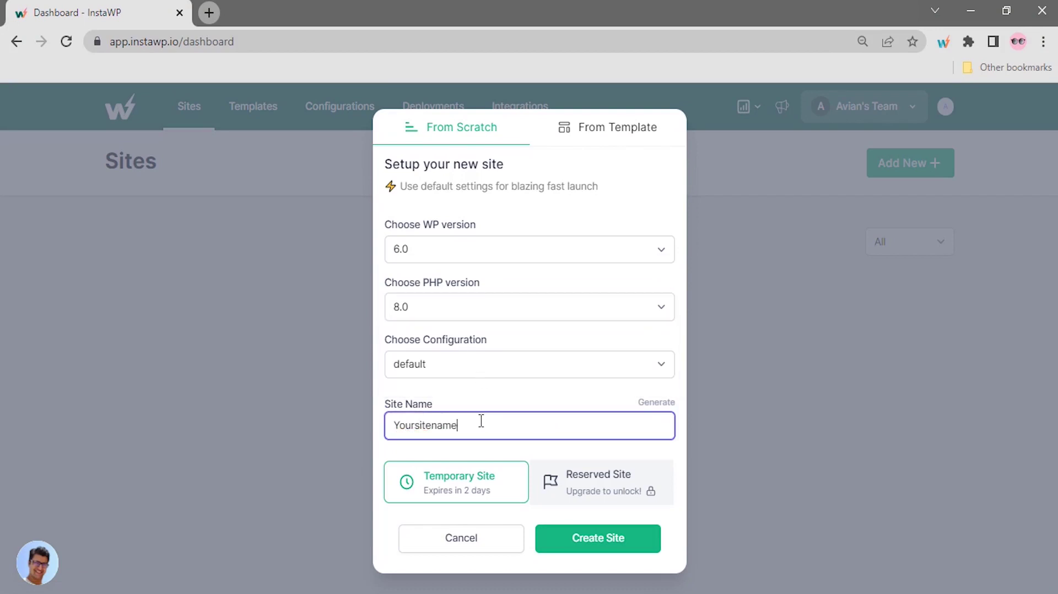
{"action": "left_click", "coordinate": [558, 547]}
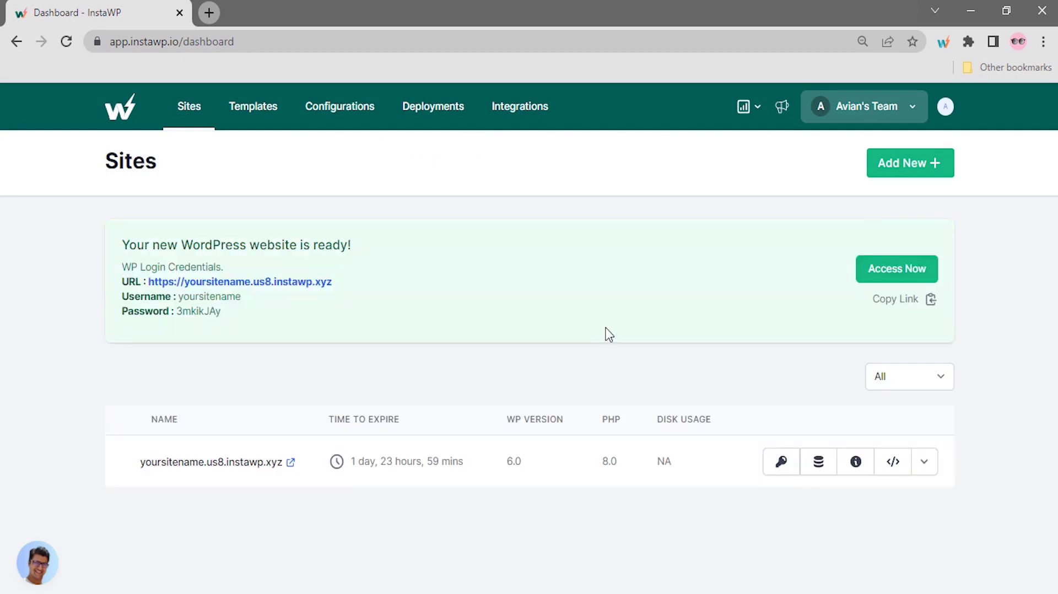
{"action": "left_click", "coordinate": [888, 268]}
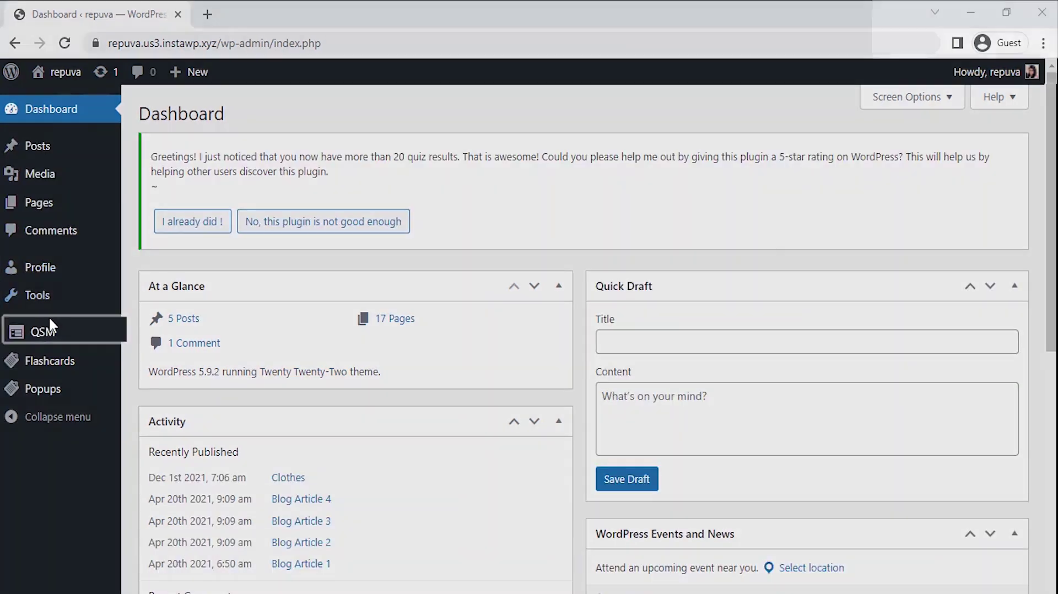
- Start a new quiz from the QSM Quizzes/Surveys page and continue with the Default Theme
{"action": "mouse_move", "coordinate": [51, 333]}
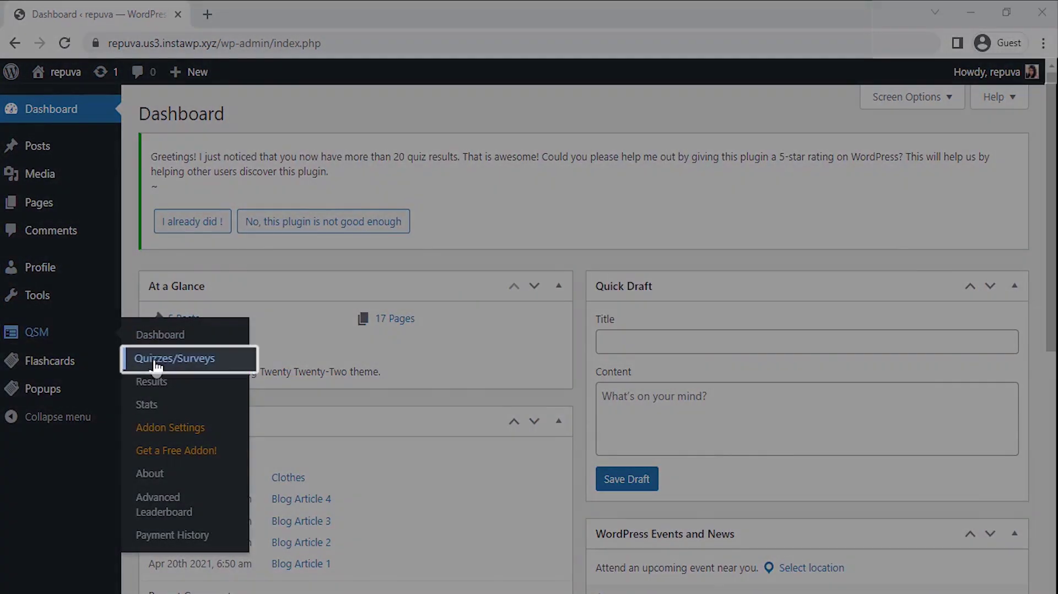
{"action": "left_click", "coordinate": [173, 361]}
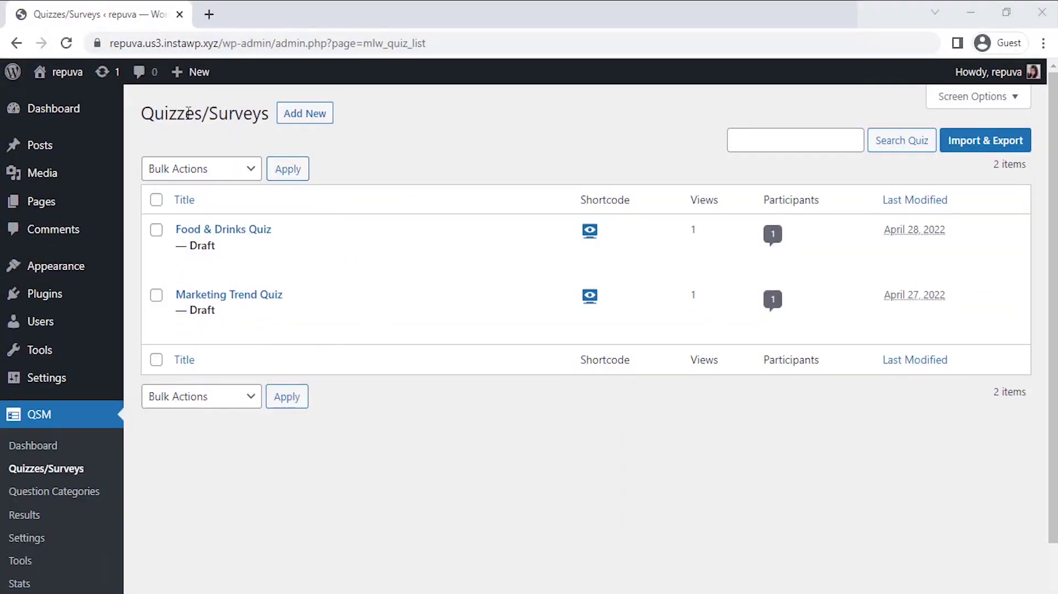
{"action": "left_click", "coordinate": [297, 118]}
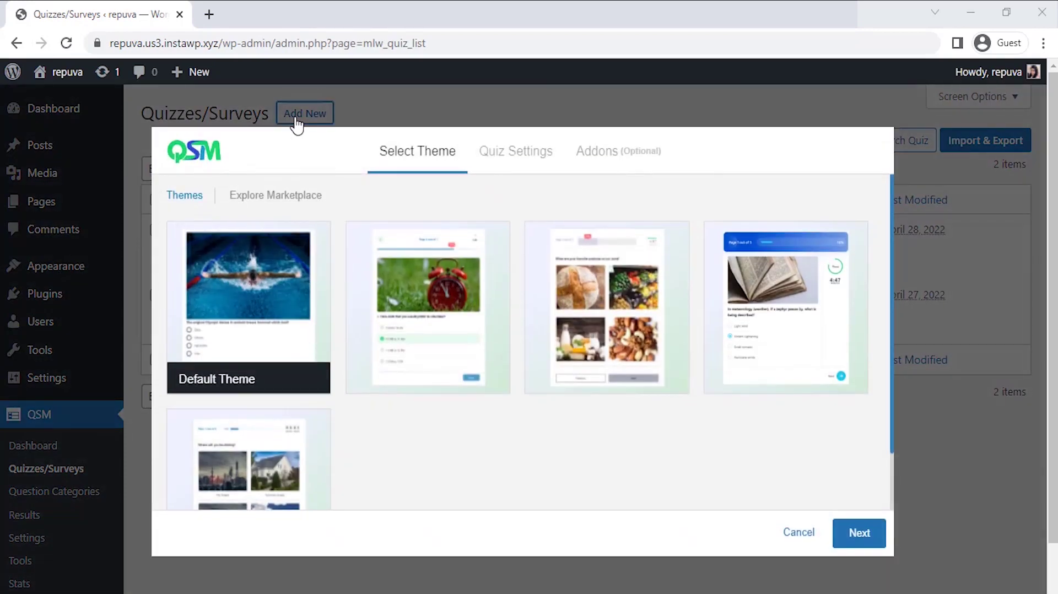
{"action": "mouse_move", "coordinate": [639, 333]}
{"action": "scroll", "coordinate": [891, 490], "scroll_direction": "down", "scroll_amount": 2}
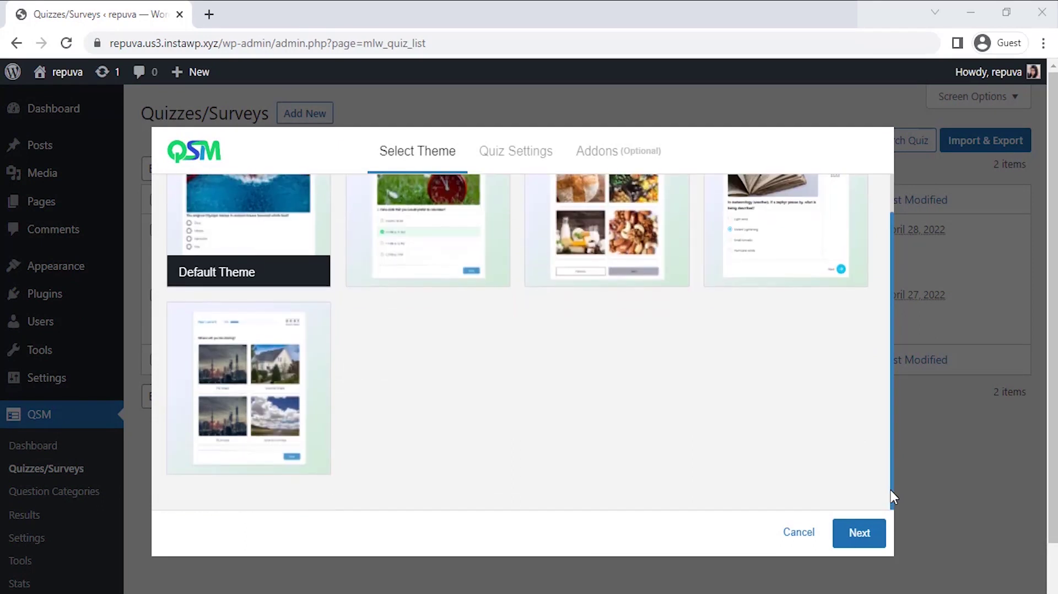
{"action": "left_click", "coordinate": [853, 534]}
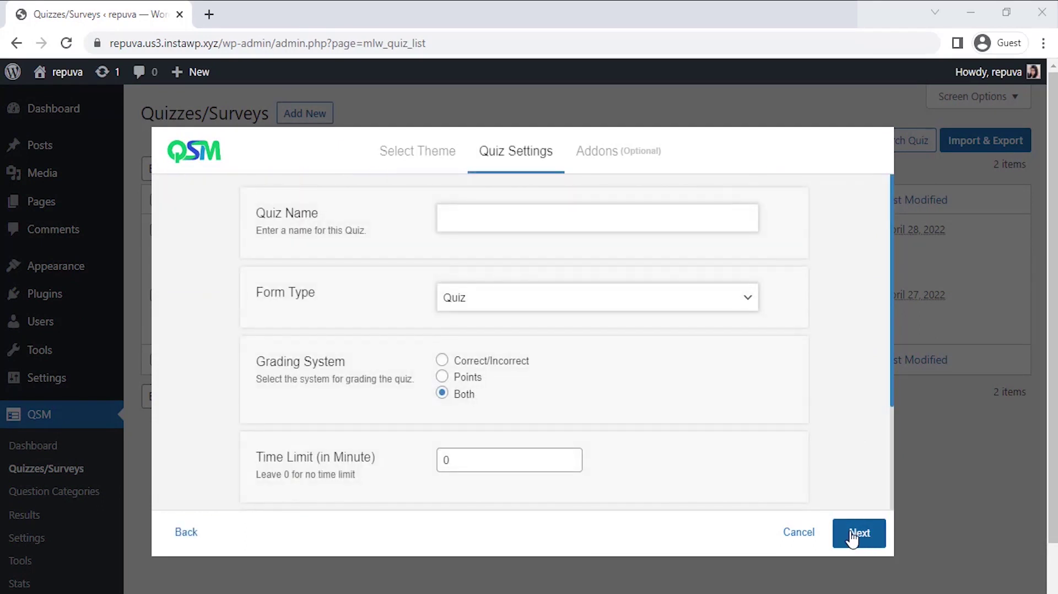
- Name the quiz English Placement Quiz, keep the form type as Quiz and set the time limit to 4 minutes
{"action": "left_click", "coordinate": [538, 216]}
{"action": "type", "text": "English Pl"}
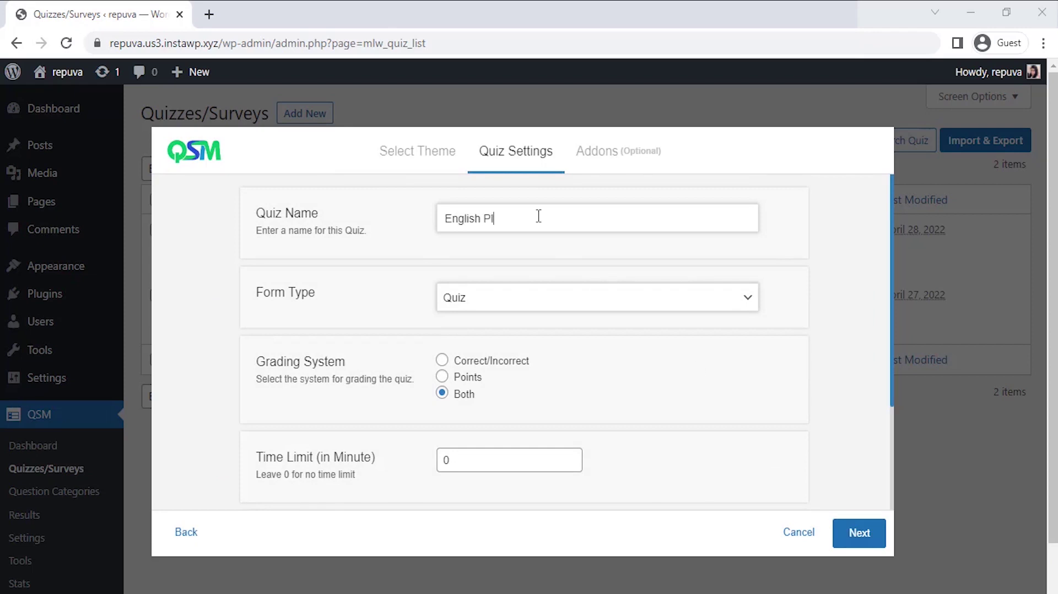
{"action": "type", "text": "acement Quiz"}
{"action": "left_click", "coordinate": [529, 305]}
{"action": "left_click", "coordinate": [530, 303]}
{"action": "left_click", "coordinate": [570, 455]}
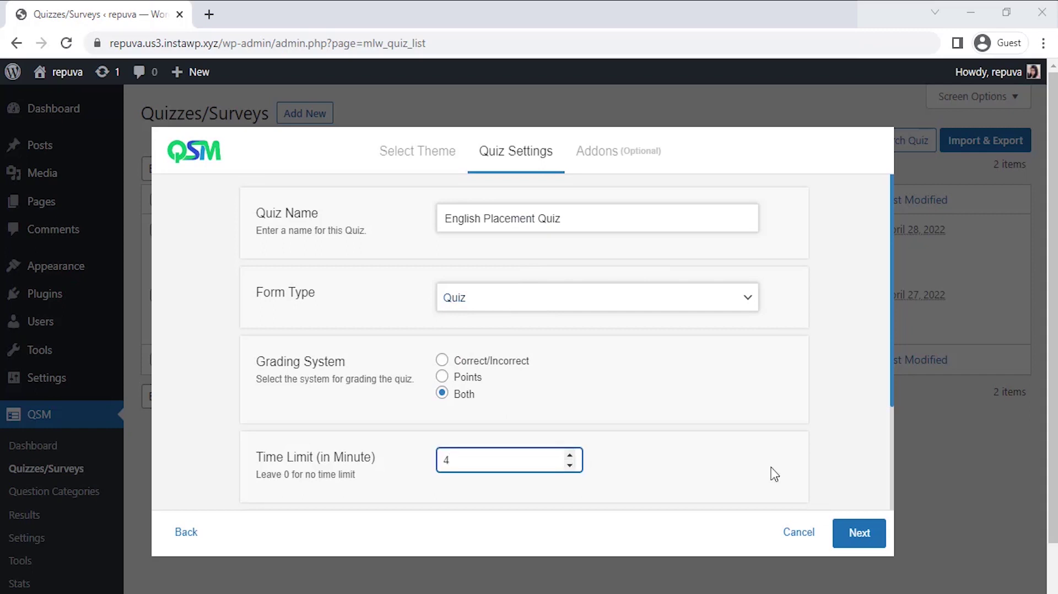
- Keep the remaining quiz settings at their defaults and create the quiz without choosing any addons
{"action": "scroll", "coordinate": [893, 494], "scroll_direction": "down", "scroll_amount": 4}
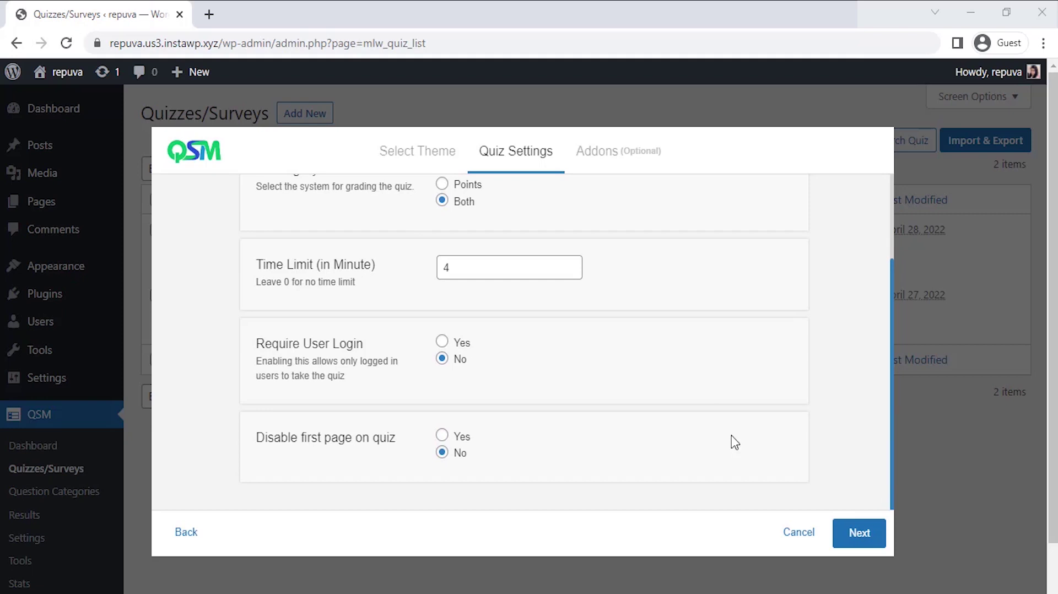
{"action": "left_click", "coordinate": [858, 533]}
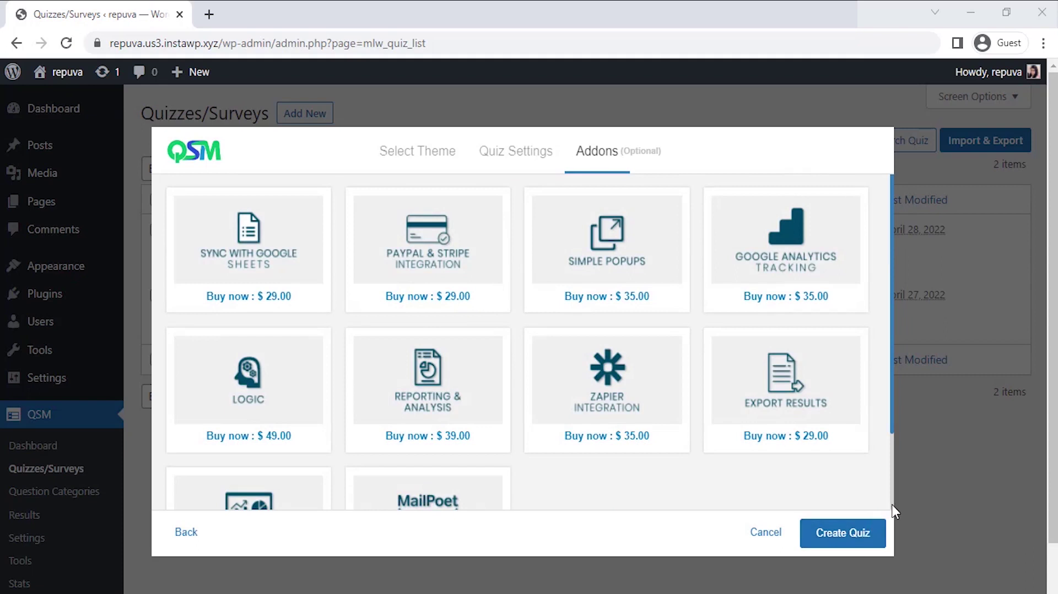
{"action": "scroll", "coordinate": [891, 504], "scroll_direction": "down", "scroll_amount": 3}
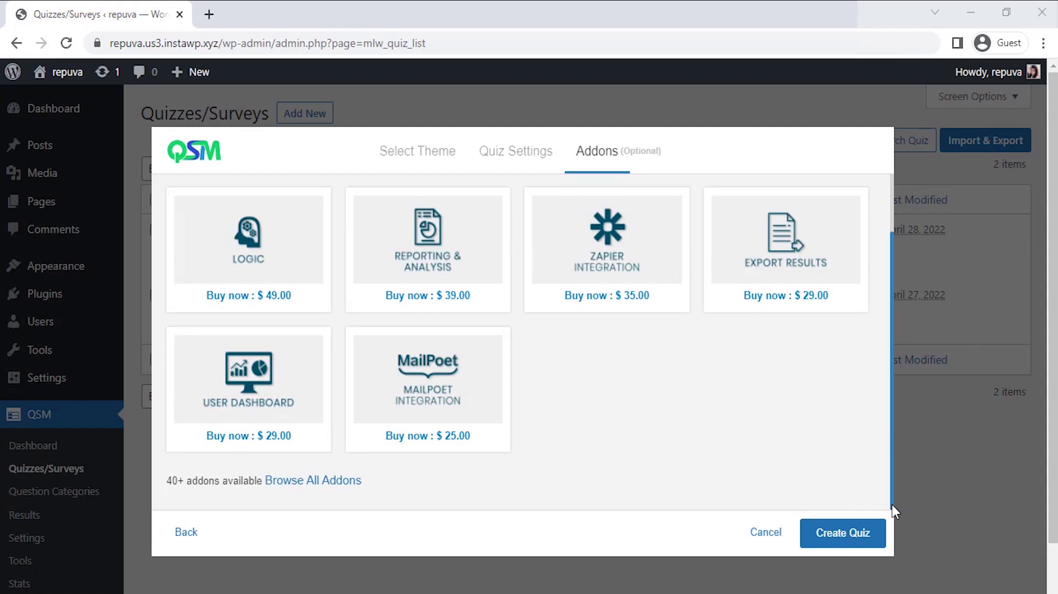
{"action": "left_click", "coordinate": [855, 533]}
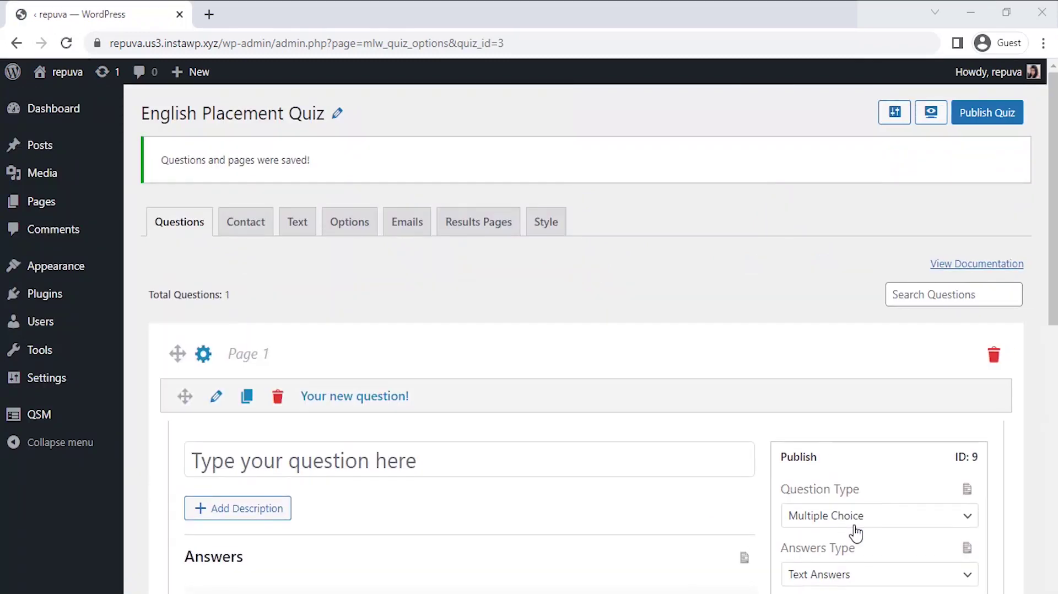
- Enter "She is American." as the text of the first question on page 1
{"action": "scroll", "coordinate": [668, 340], "scroll_direction": "down", "scroll_amount": 3}
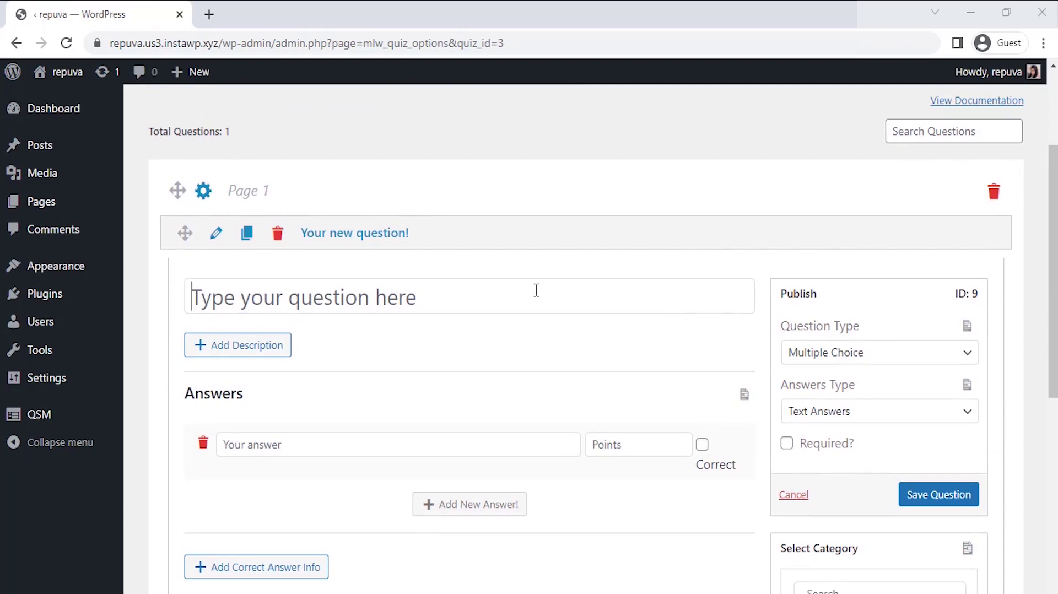
{"action": "left_click", "coordinate": [536, 290]}
{"action": "type", "text": "She"}
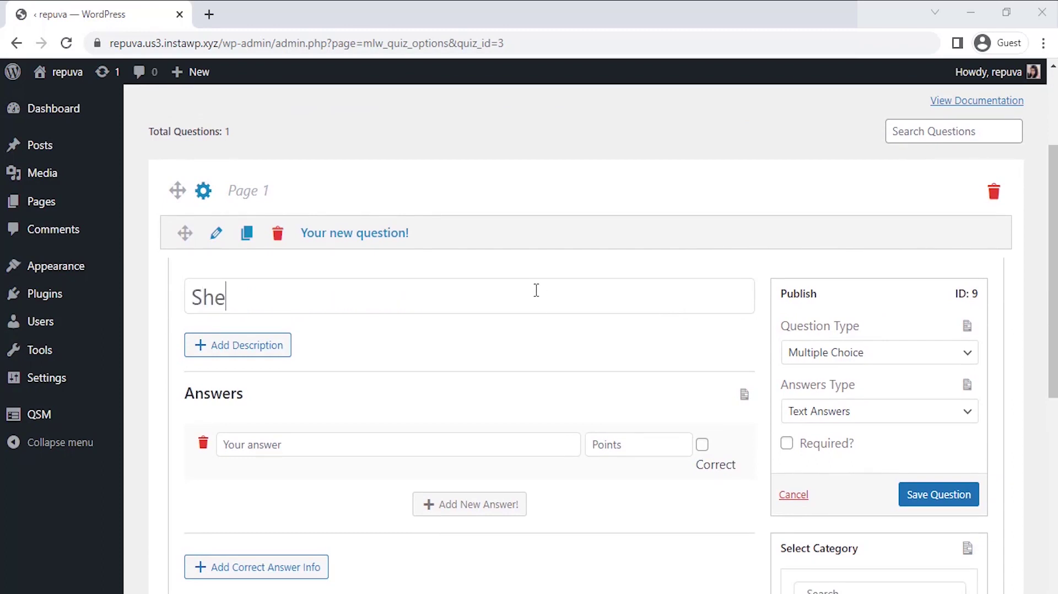
{"action": "type", "text": " is American"}
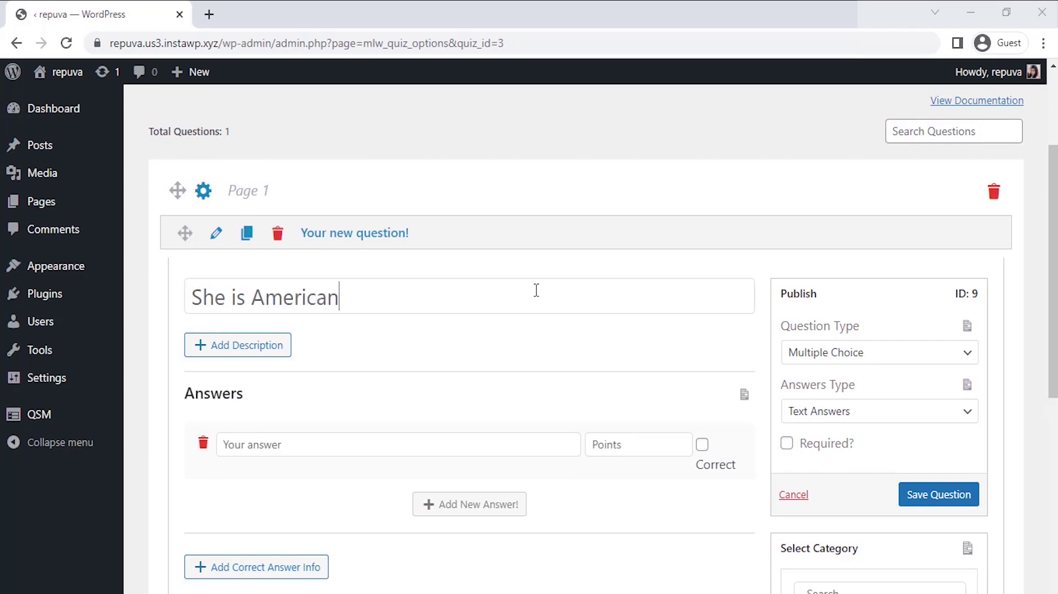
{"action": "type", "text": "."}
- Add the description "Turn this sentence into a question." to the first question
{"action": "left_click", "coordinate": [274, 347]}
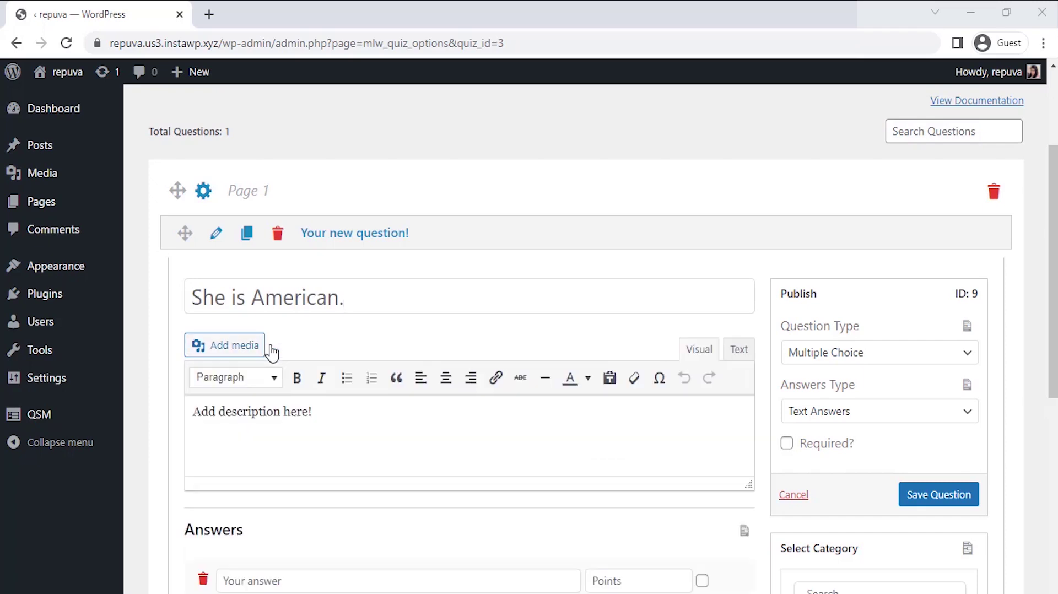
{"action": "triple_click", "coordinate": [339, 411]}
{"action": "type", "text": "Turn this sentense"}
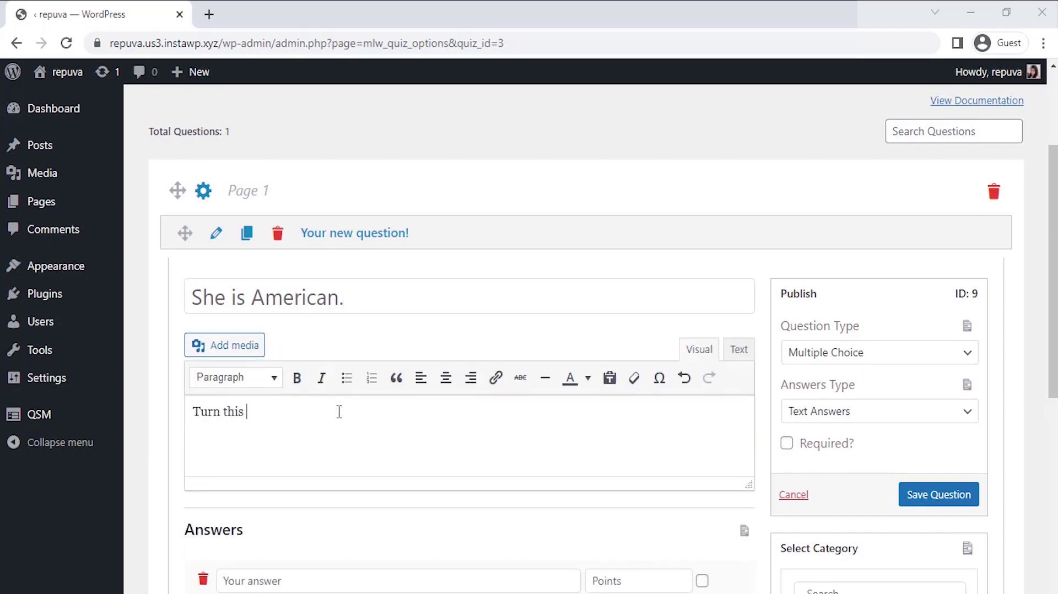
{"action": "key", "text": "BackSpace"}
{"action": "key", "text": "BackSpace"}
{"action": "type", "text": "ce into a a"}
{"action": "type", "text": "uestion."}
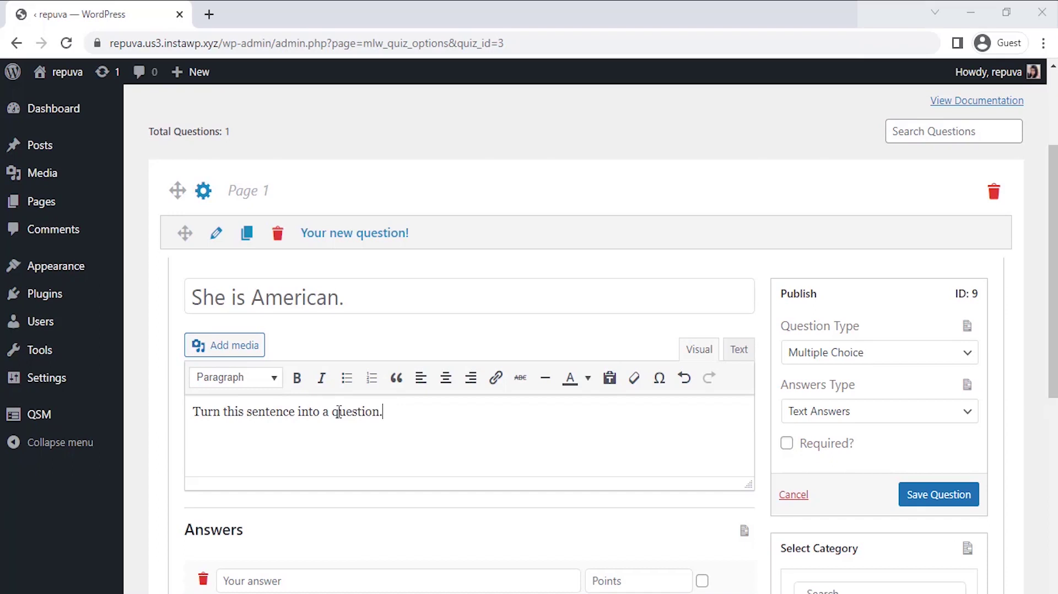
- Keep the question as Multiple Choice and add the answers "Are you American?", "Is she American?" and "She is American?"
{"action": "scroll", "coordinate": [339, 411], "scroll_direction": "down", "scroll_amount": 2}
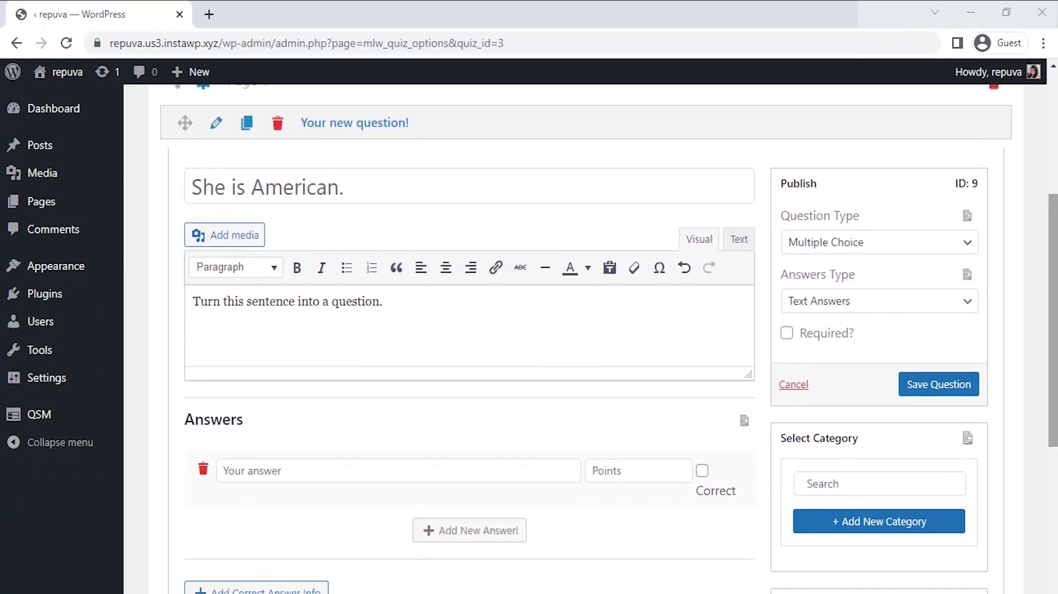
{"action": "left_click", "coordinate": [860, 247]}
{"action": "left_click", "coordinate": [837, 280]}
{"action": "scroll", "coordinate": [408, 377], "scroll_direction": "down", "scroll_amount": 2}
{"action": "left_click", "coordinate": [408, 378]}
{"action": "type", "text": "Are you American?"}
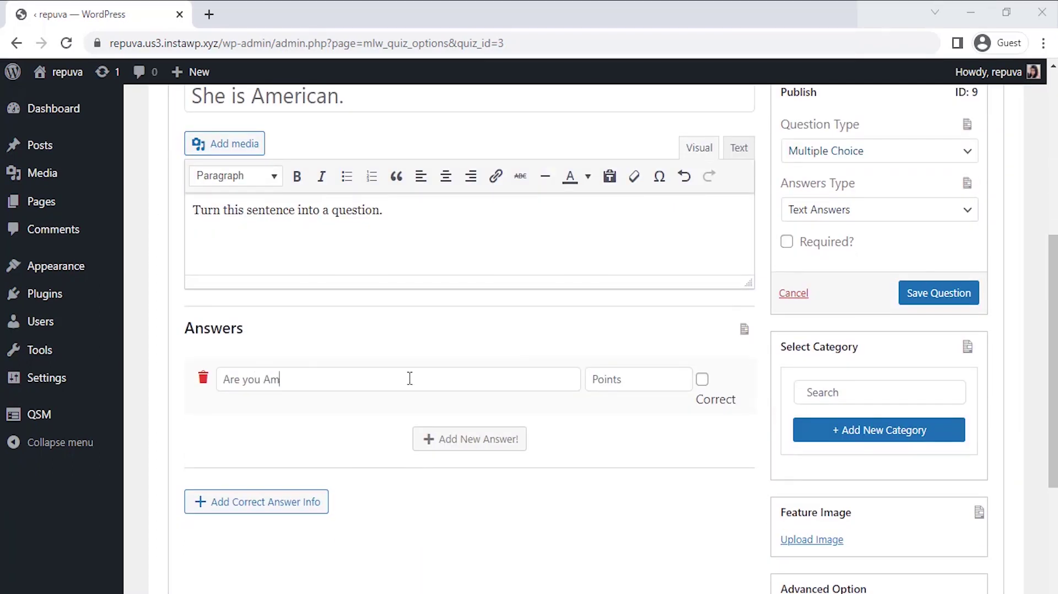
{"action": "left_click", "coordinate": [449, 441]}
{"action": "type", "text": "Is she American?"}
{"action": "left_click", "coordinate": [448, 500]}
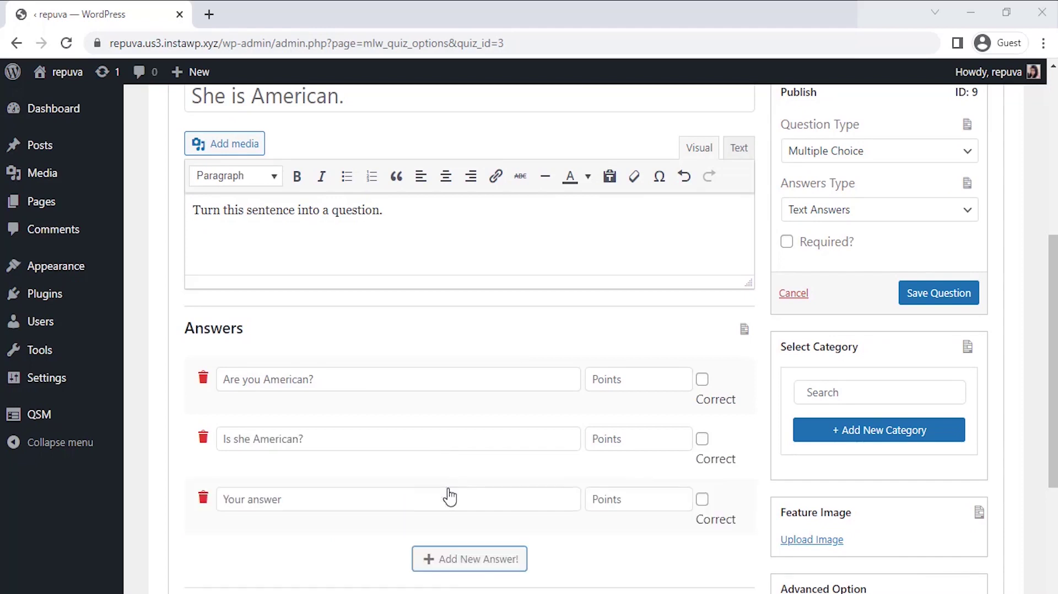
{"action": "type", "text": "She is American?"}
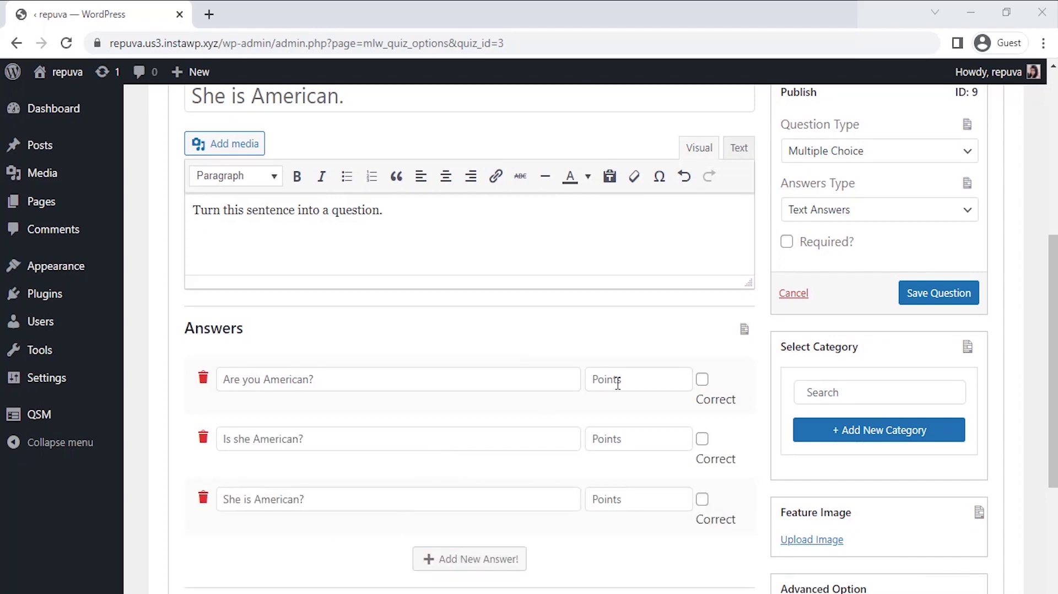
- Give "Is she American?" 5 points and the other two answers 0, and mark "Is she American?" as correct
{"action": "left_click", "coordinate": [618, 380]}
{"action": "type", "text": "0"}
{"action": "left_click", "coordinate": [618, 439]}
{"action": "type", "text": "5"}
{"action": "left_click", "coordinate": [702, 439]}
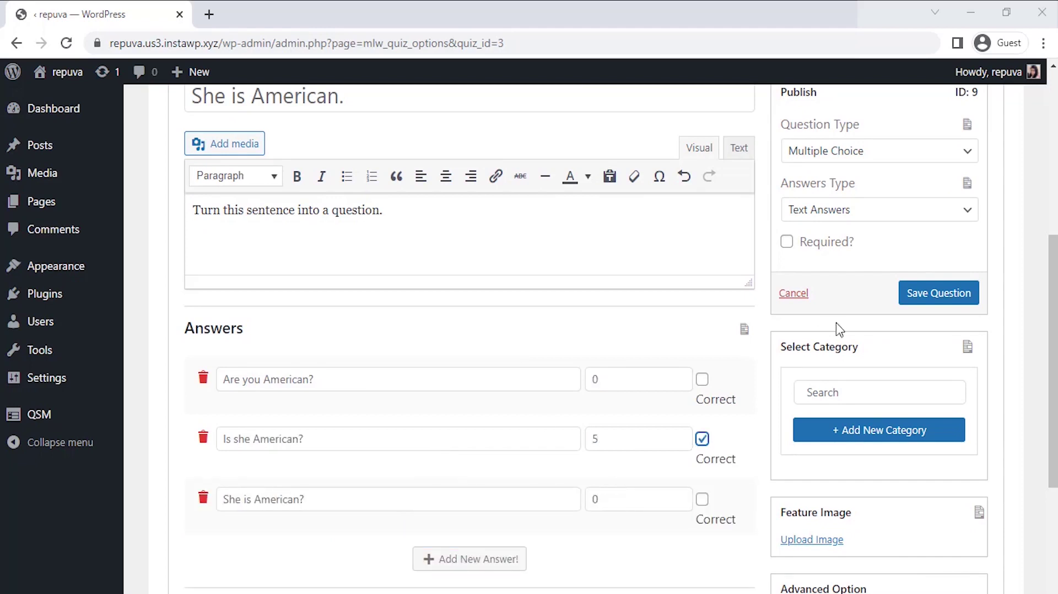
- Make the first question required and save it
{"action": "left_click", "coordinate": [825, 253]}
{"action": "left_click", "coordinate": [825, 255]}
{"action": "left_click", "coordinate": [825, 255]}
{"action": "left_click", "coordinate": [915, 293]}
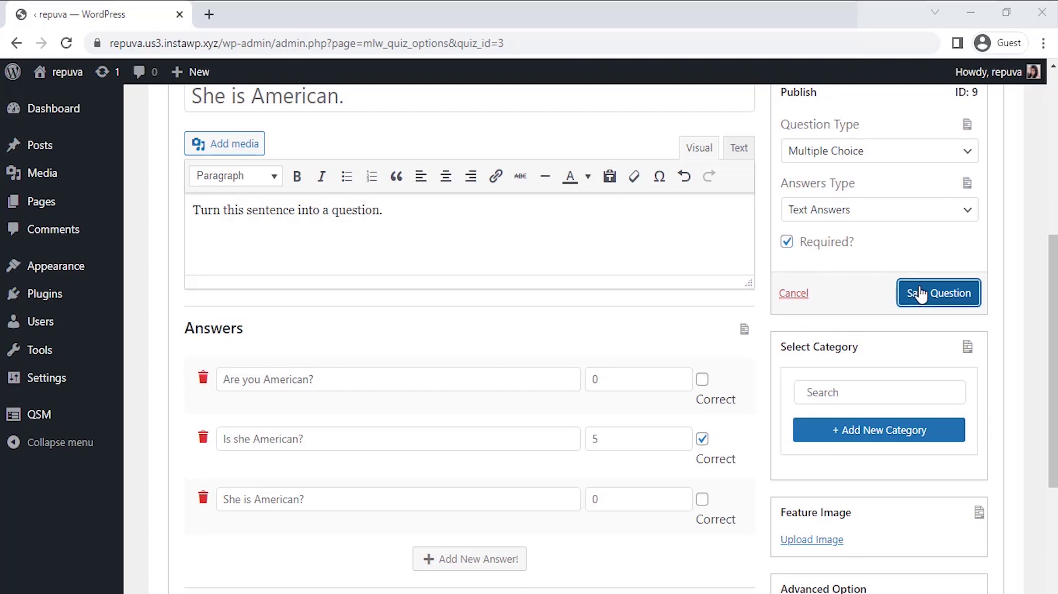
- Create a second quiz page and add a new question to it
{"action": "scroll", "coordinate": [804, 392], "scroll_direction": "down", "scroll_amount": 5}
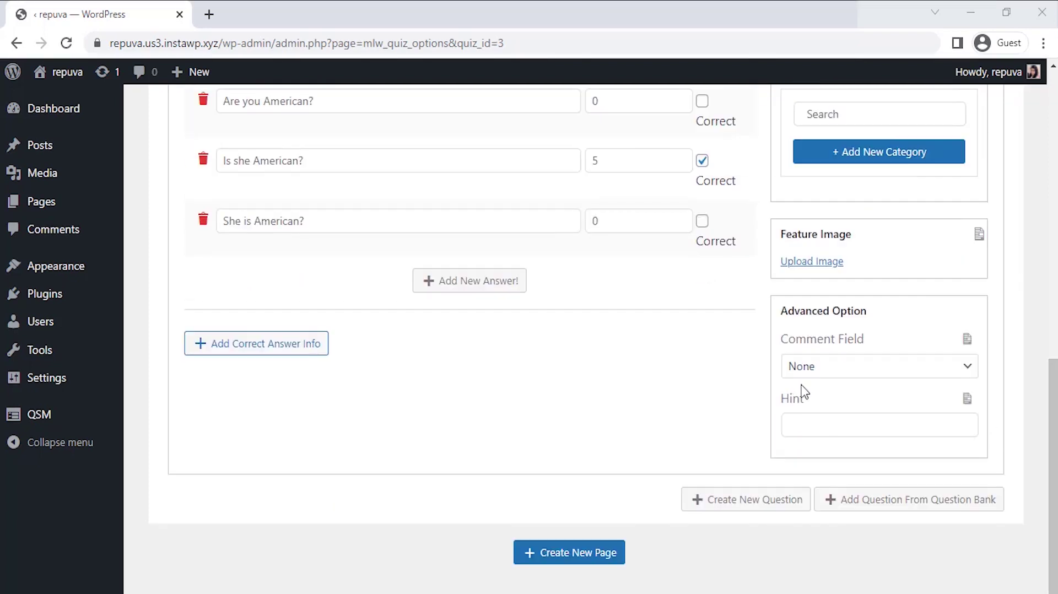
{"action": "left_click", "coordinate": [590, 551]}
{"action": "scroll", "coordinate": [731, 499], "scroll_direction": "down", "scroll_amount": 2}
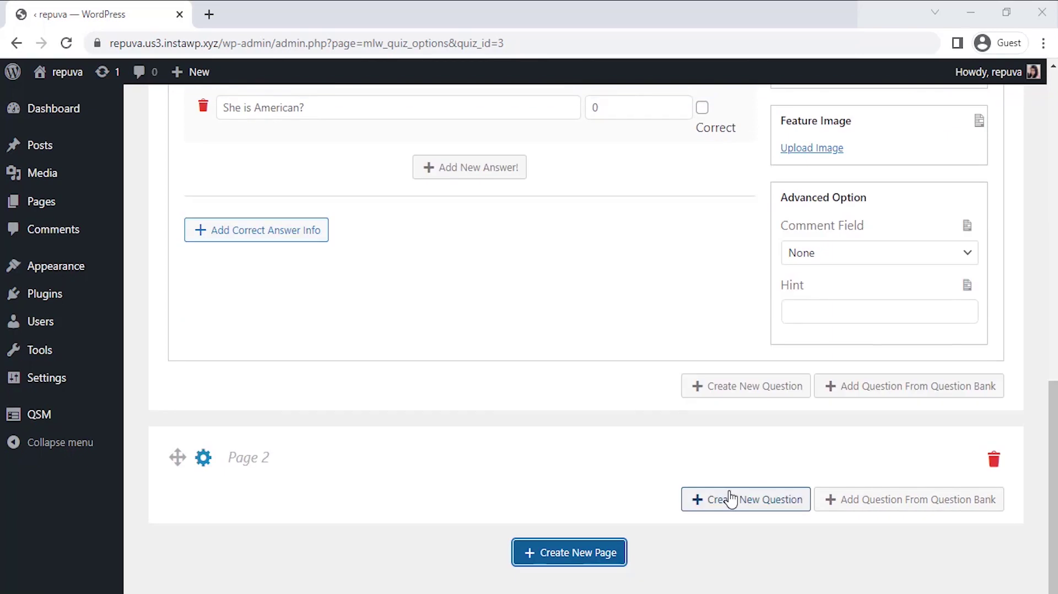
{"action": "left_click", "coordinate": [731, 498]}
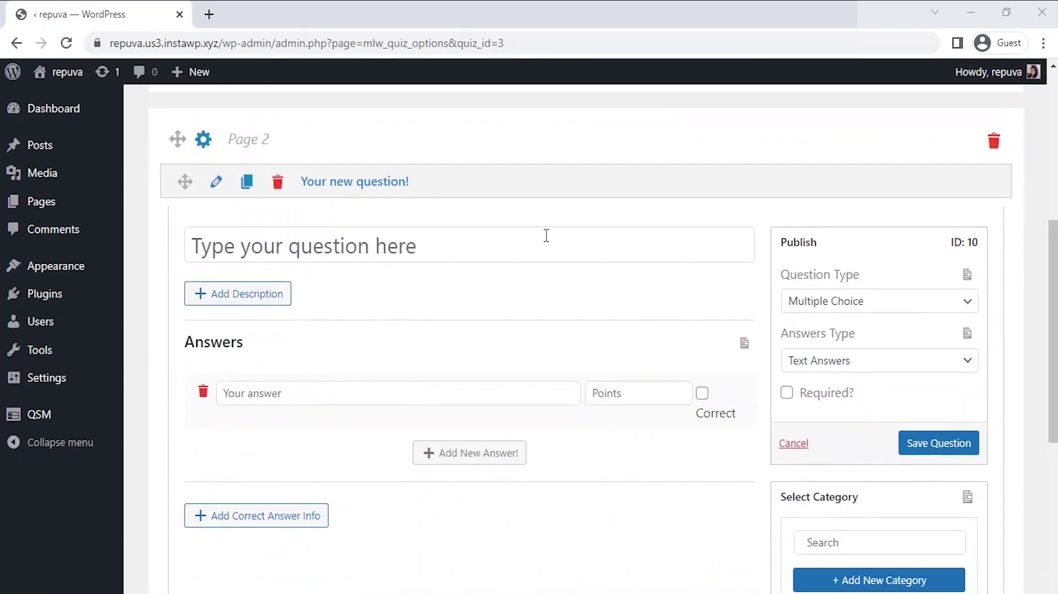
- Enter the question "_____brothers and sisters do you have?" on page 2 with the description "Please fill in the gap."
{"action": "left_click", "coordinate": [545, 235]}
{"action": "type", "text": "_____brothers and sisters do you have?"}
{"action": "scroll", "coordinate": [885, 300], "scroll_direction": "down", "scroll_amount": 1}
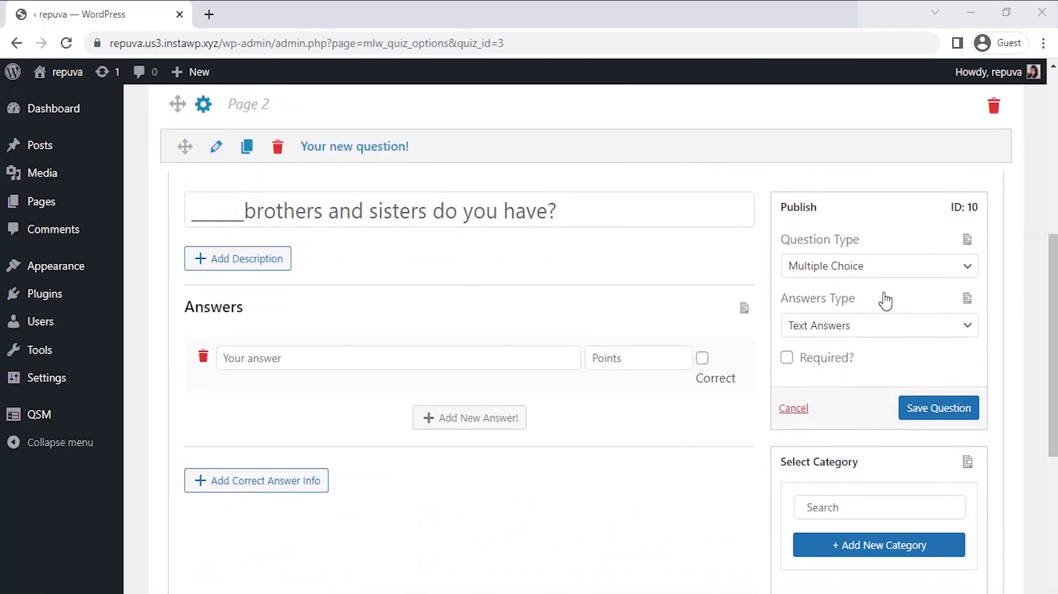
{"action": "left_click", "coordinate": [237, 258]}
{"action": "type", "text": "Please fill in the gap."}
- Add the answers "How many", "How much" and "How more" to the page 2 question
{"action": "scroll", "coordinate": [420, 412], "scroll_direction": "down", "scroll_amount": 2}
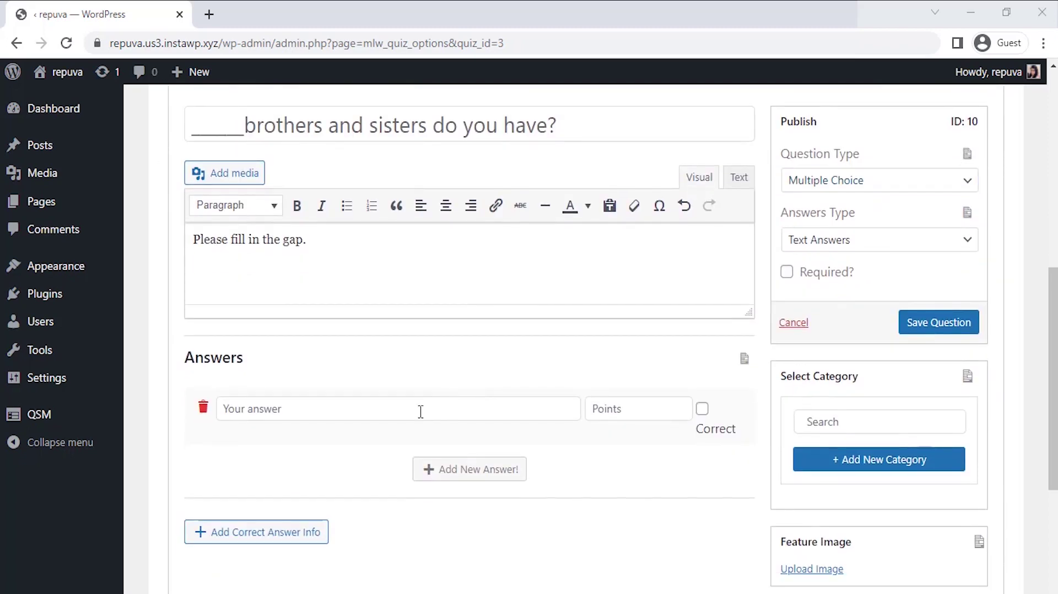
{"action": "left_click", "coordinate": [395, 416]}
{"action": "type", "text": "How many"}
{"action": "left_click", "coordinate": [422, 471]}
{"action": "type", "text": "How much"}
{"action": "left_click", "coordinate": [456, 530]}
{"action": "type", "text": "How mo"}
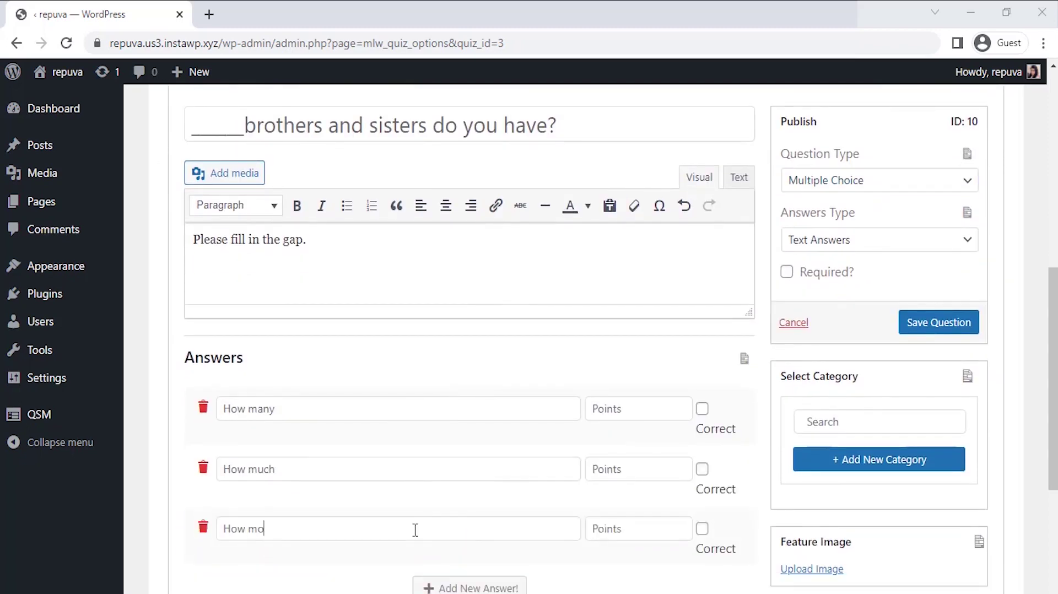
{"action": "type", "text": "re"}
- Give "How many" 5 points and the other two answers 0, and mark "How many" as correct
{"action": "left_click", "coordinate": [619, 408]}
{"action": "type", "text": "5"}
{"action": "left_click", "coordinate": [620, 469]}
{"action": "type", "text": "0"}
{"action": "left_click", "coordinate": [619, 528]}
{"action": "type", "text": "0"}
{"action": "left_click", "coordinate": [702, 408]}
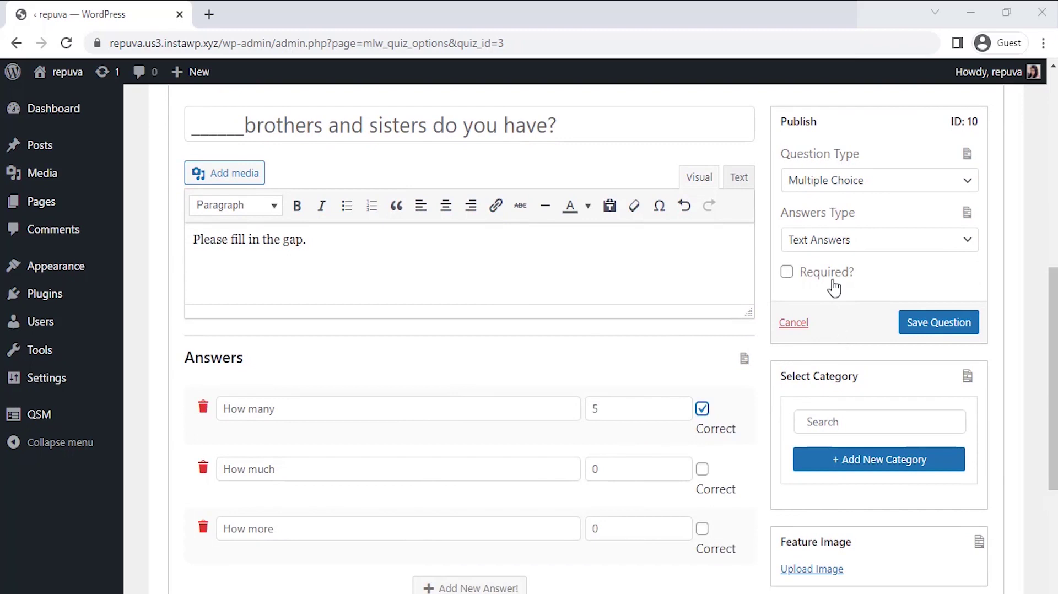
- Save the question and add another Multiple Choice question on page 2: "Where ____ his brother work?"
{"action": "left_click", "coordinate": [923, 325]}
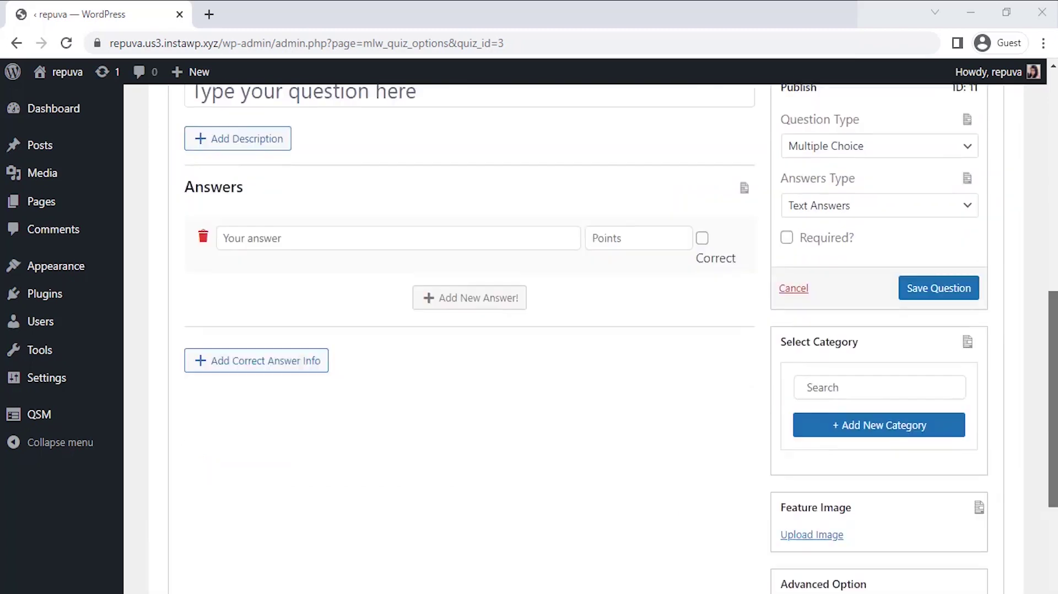
{"action": "type", "text": "Where ___ his brother work?"}
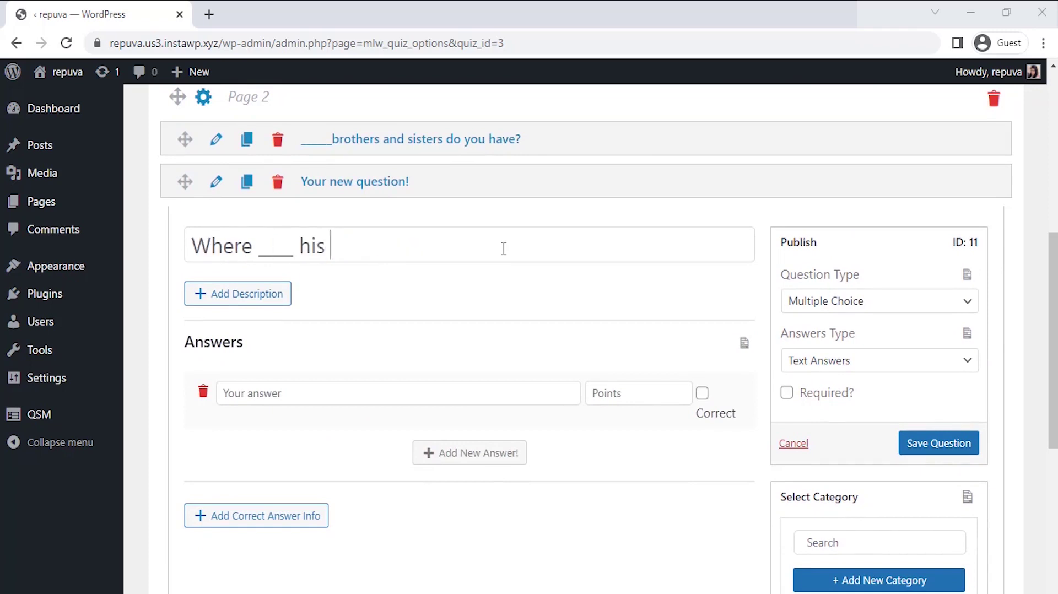
{"action": "left_click", "coordinate": [869, 240]}
{"action": "left_click", "coordinate": [826, 276]}
{"action": "left_click", "coordinate": [470, 333]}
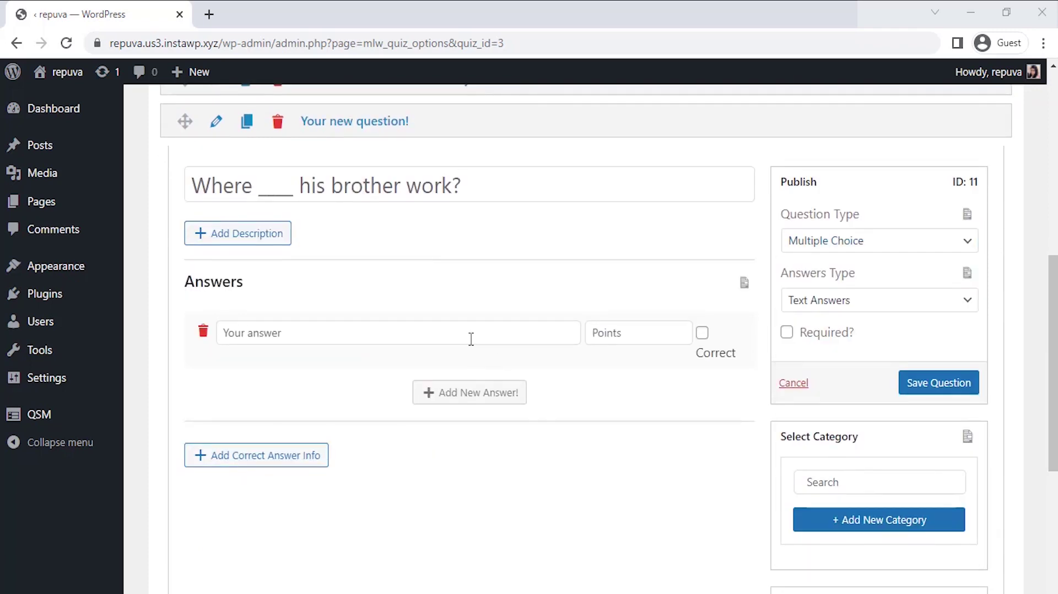
- Add the answers "does" and "do" to the question, mark "does" as correct and save the question
{"action": "type", "text": "does"}
{"action": "left_click", "coordinate": [469, 391]}
{"action": "type", "text": "do"}
{"action": "left_click", "coordinate": [701, 332]}
{"action": "left_click", "coordinate": [923, 383]}
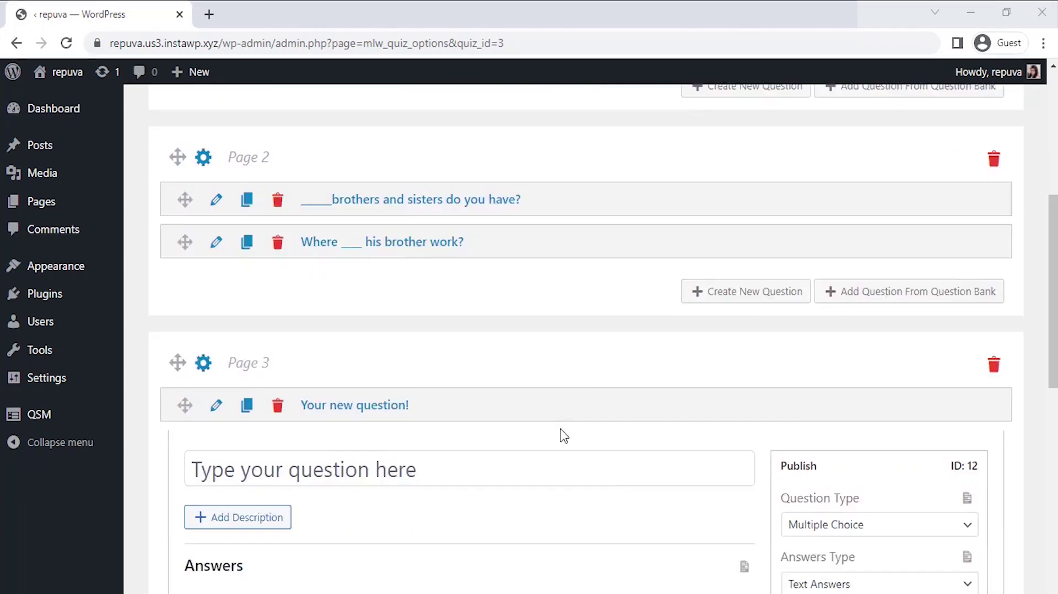
- Enter the page 3 question "When I last saw him he _____ to an old man." with answers "was talked", "was talking" and "had talking"
{"action": "type", "text": "When I last saw him he _____ to an old man."}
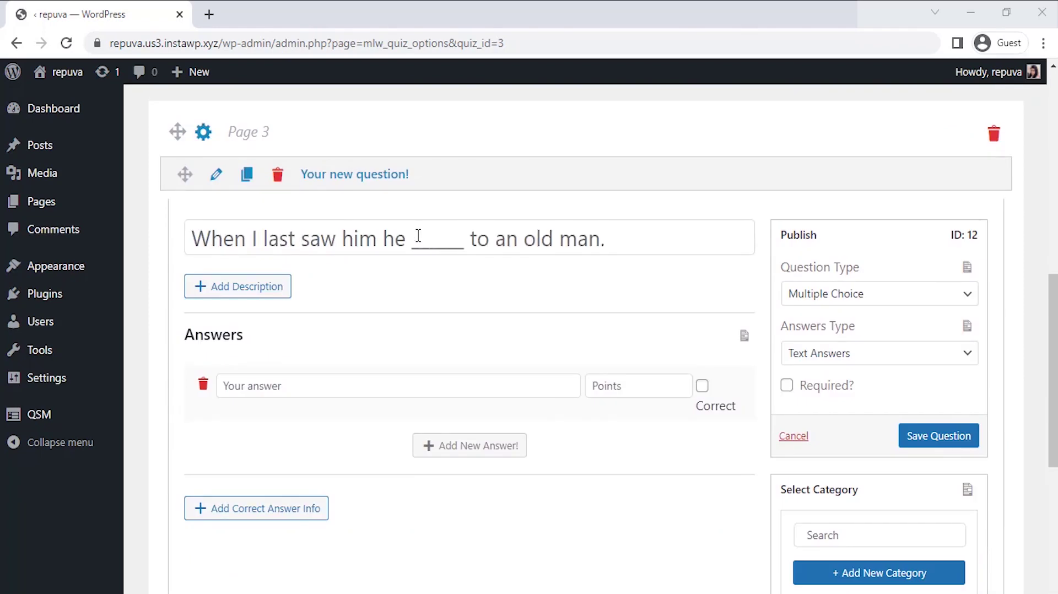
{"action": "scroll", "coordinate": [424, 253], "scroll_direction": "down", "scroll_amount": 2}
{"action": "left_click", "coordinate": [433, 278]}
{"action": "type", "text": "was talked"}
{"action": "left_click", "coordinate": [417, 337]}
{"action": "type", "text": "was talking"}
{"action": "left_click", "coordinate": [469, 398]}
{"action": "left_click", "coordinate": [432, 397]}
{"action": "type", "text": "had talking"}
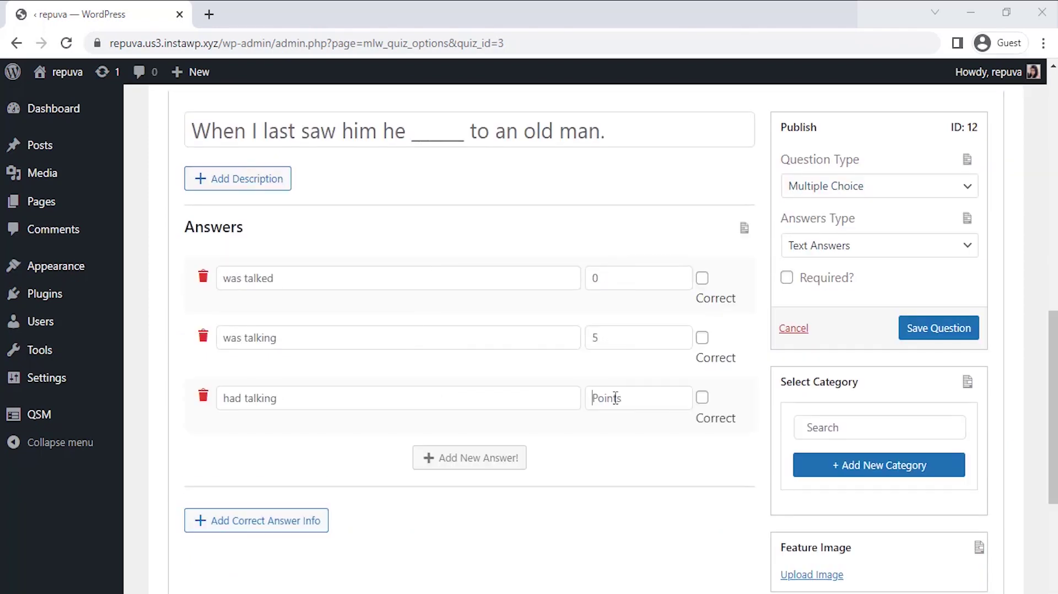
- Give "was talking" 5 points and "was talked" 0, mark "was talking" as correct and save the question
{"action": "left_click", "coordinate": [638, 337]}
{"action": "type", "text": "5"}
{"action": "left_click", "coordinate": [701, 337]}
{"action": "left_click", "coordinate": [939, 328]}
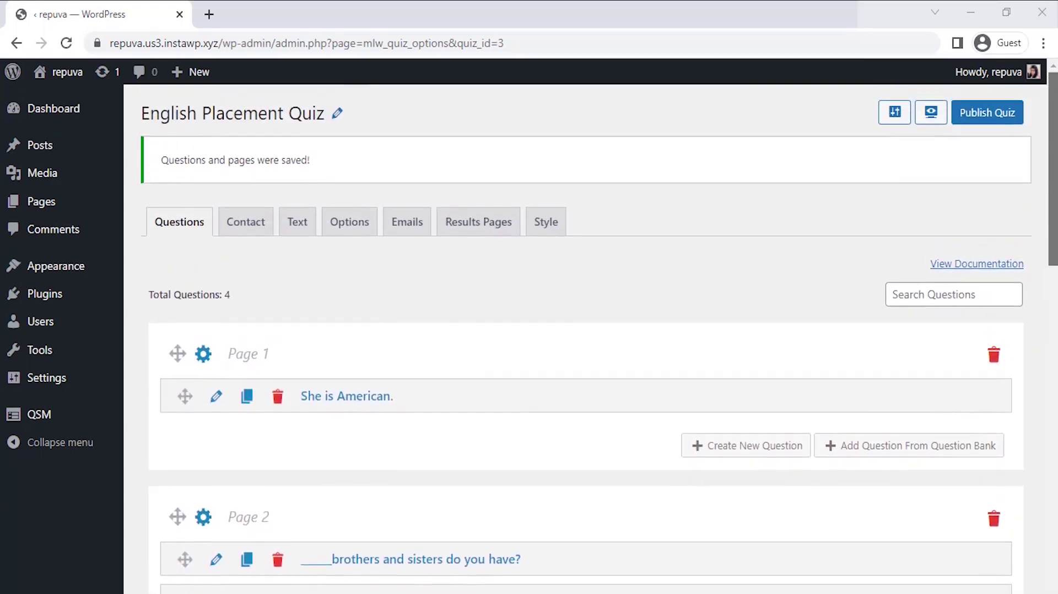
- Set up the quiz's contact field as a Small Open Answer labelled "Name"
{"action": "left_click", "coordinate": [250, 229]}
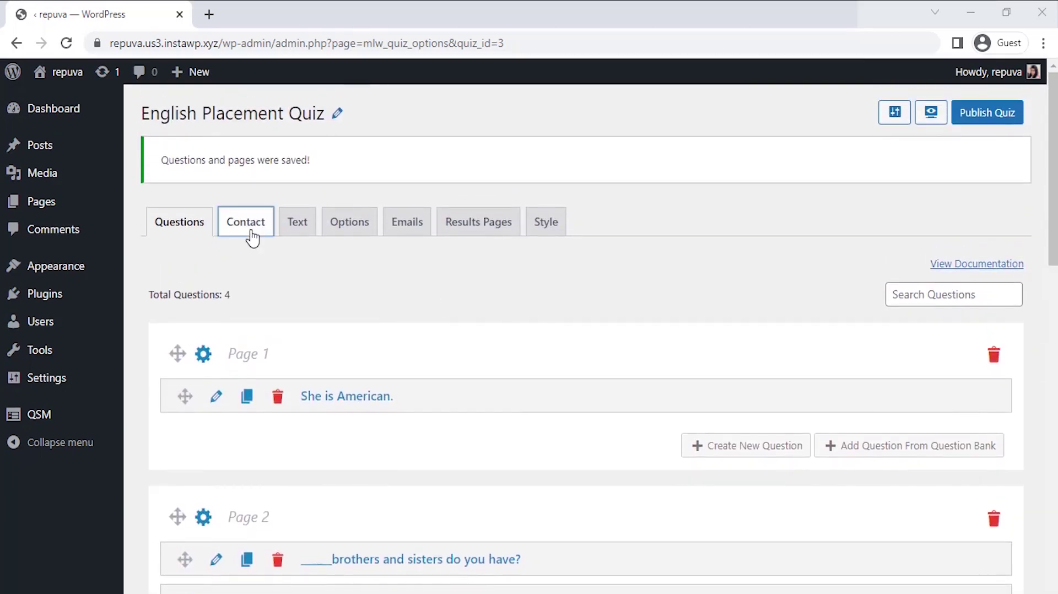
{"action": "left_click", "coordinate": [204, 261]}
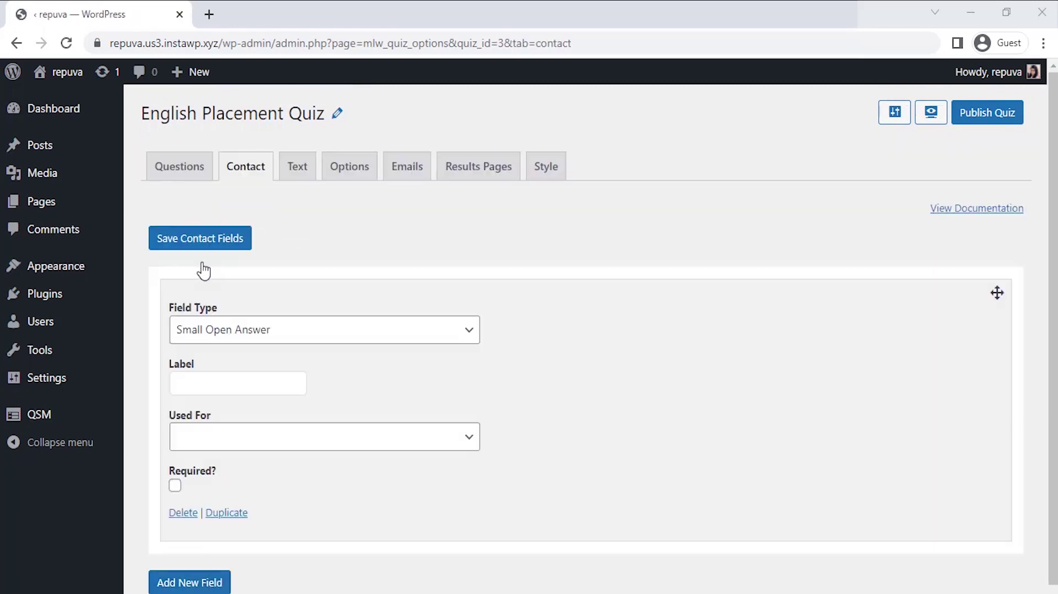
{"action": "scroll", "coordinate": [1019, 281], "scroll_direction": "down", "scroll_amount": 1}
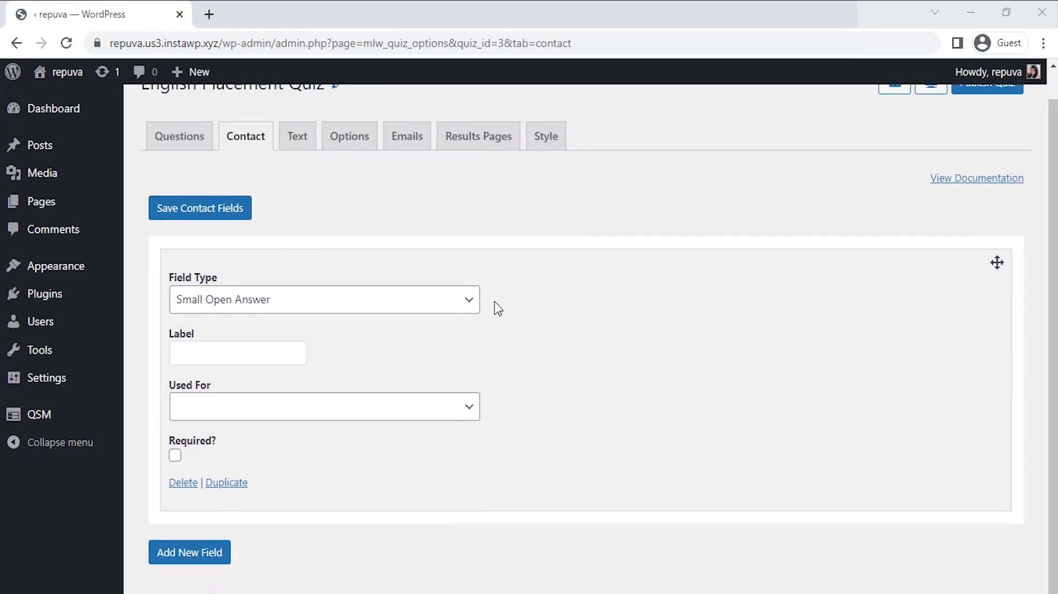
{"action": "left_click", "coordinate": [467, 300]}
{"action": "left_click", "coordinate": [462, 340]}
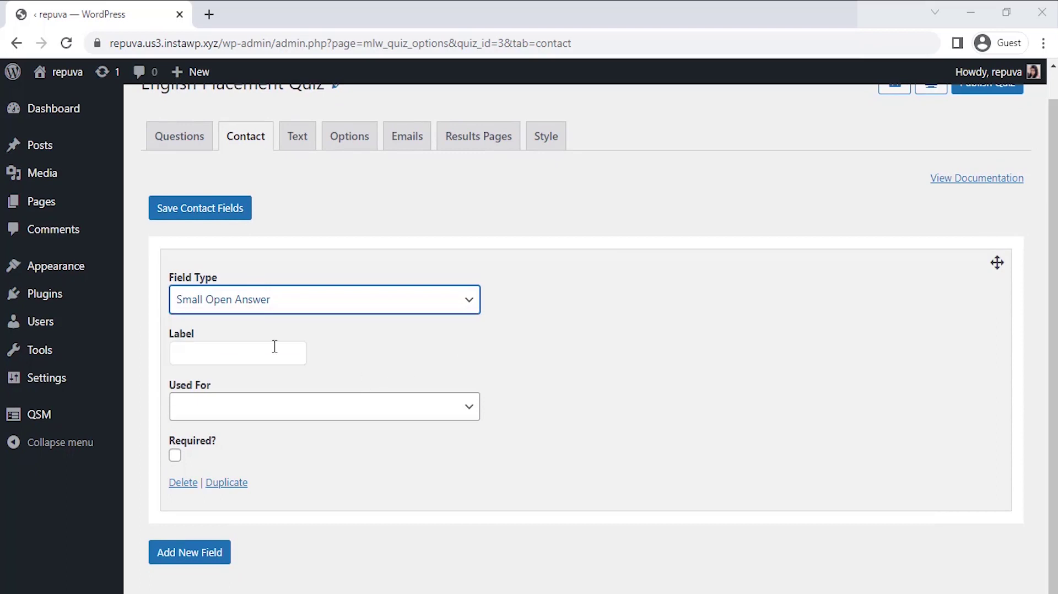
{"action": "left_click", "coordinate": [259, 354]}
{"action": "type", "text": "Name"}
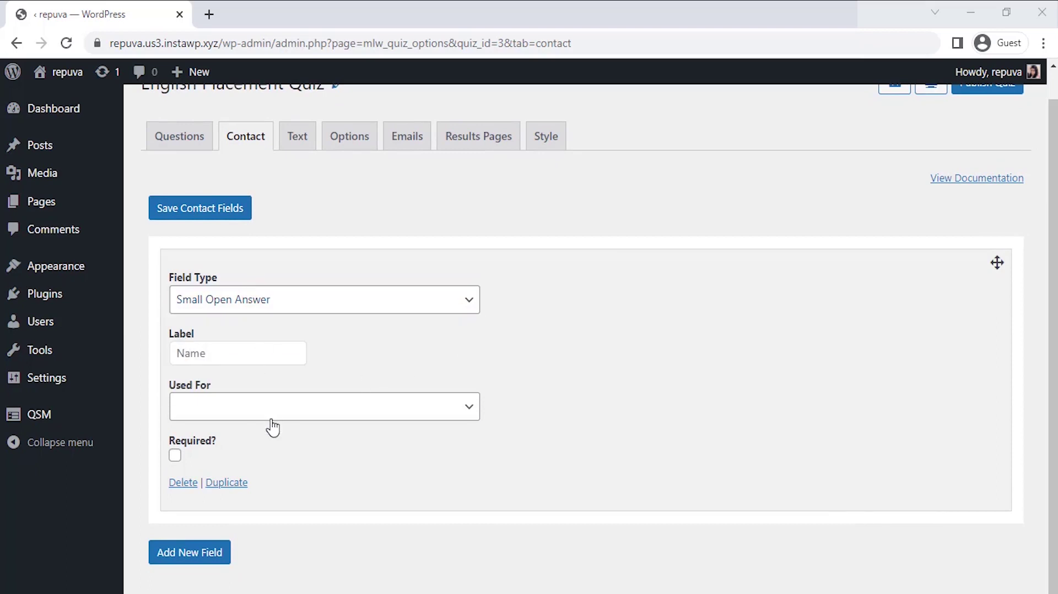
- Set the contact field to be used for Name, make it required and save the contact fields
{"action": "left_click", "coordinate": [267, 417]}
{"action": "left_click", "coordinate": [274, 446]}
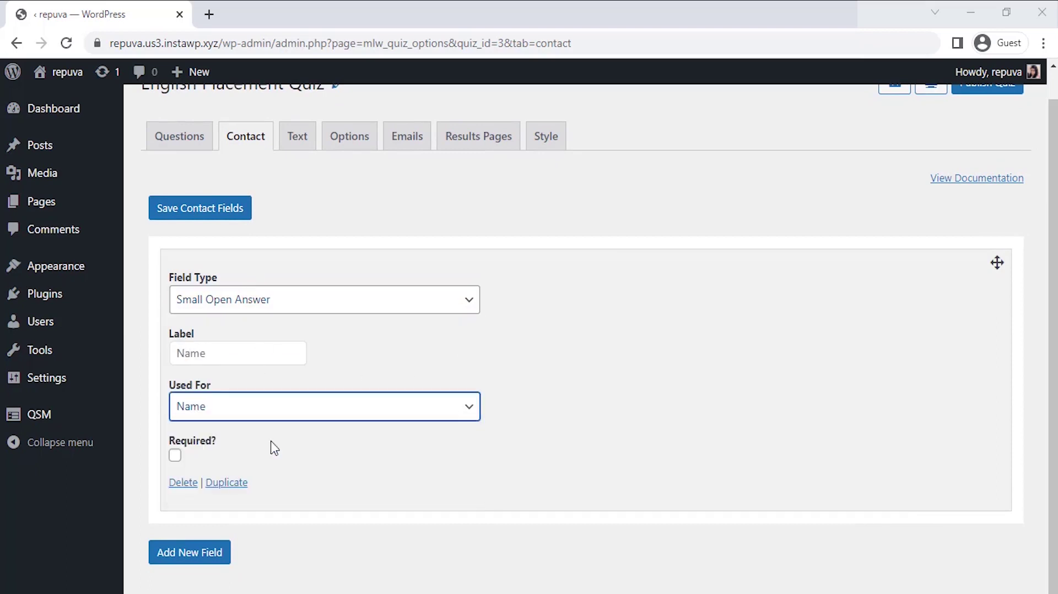
{"action": "left_click", "coordinate": [175, 456]}
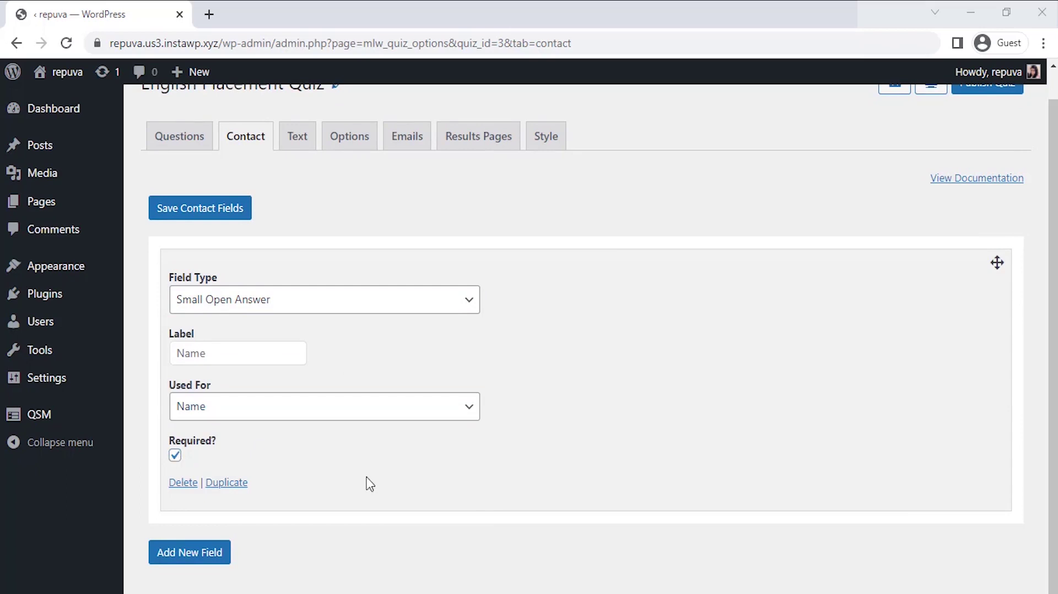
{"action": "left_click", "coordinate": [203, 213]}
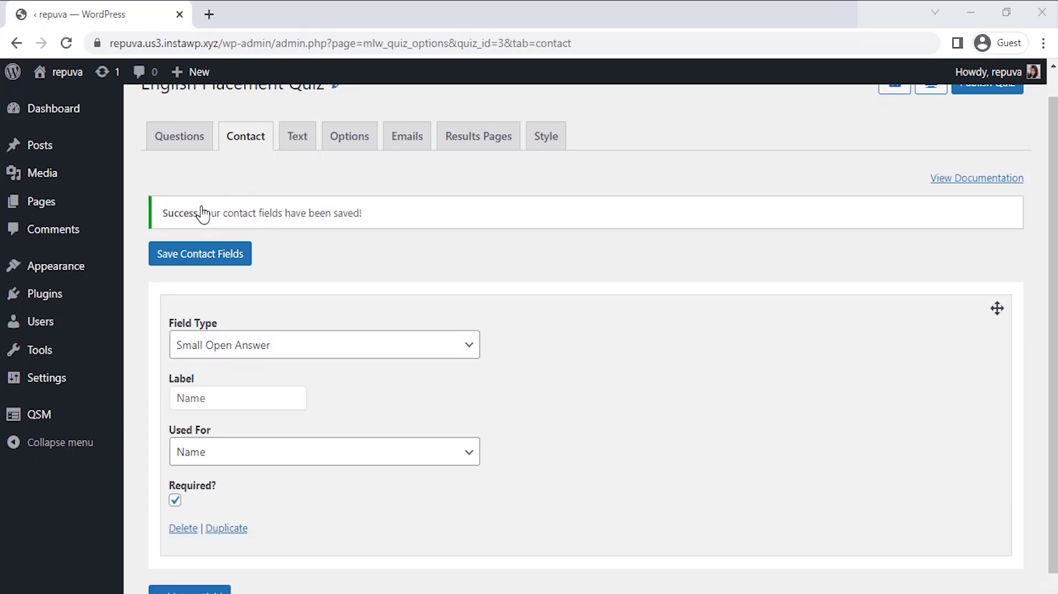
- Add a results page condition for when the quiz's total points earned is greater than 15
{"action": "left_click", "coordinate": [479, 137]}
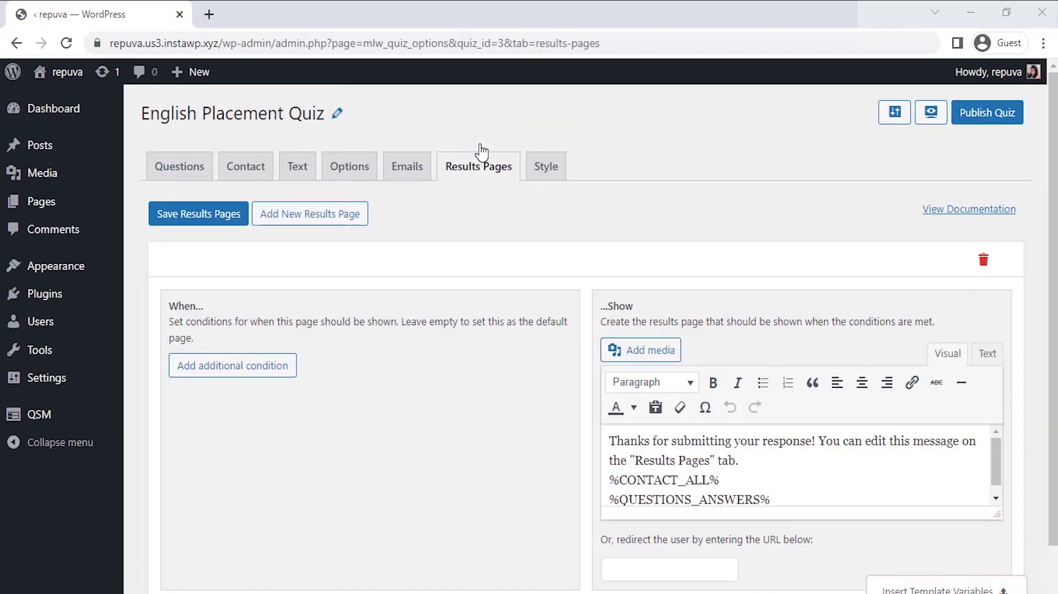
{"action": "scroll", "coordinate": [331, 248], "scroll_direction": "down", "scroll_amount": 2}
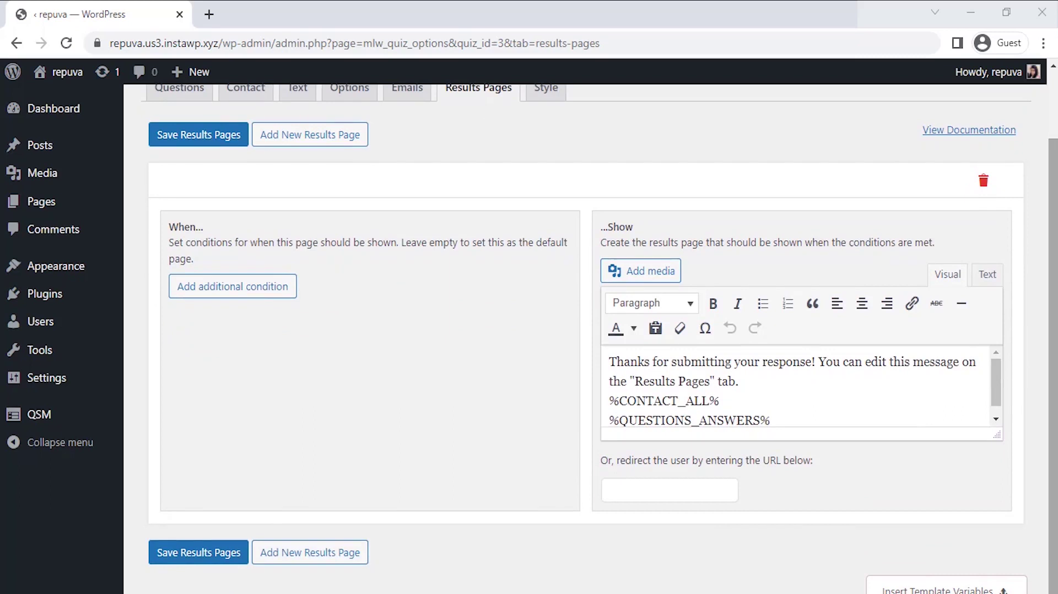
{"action": "left_click", "coordinate": [256, 289]}
{"action": "left_click", "coordinate": [433, 287]}
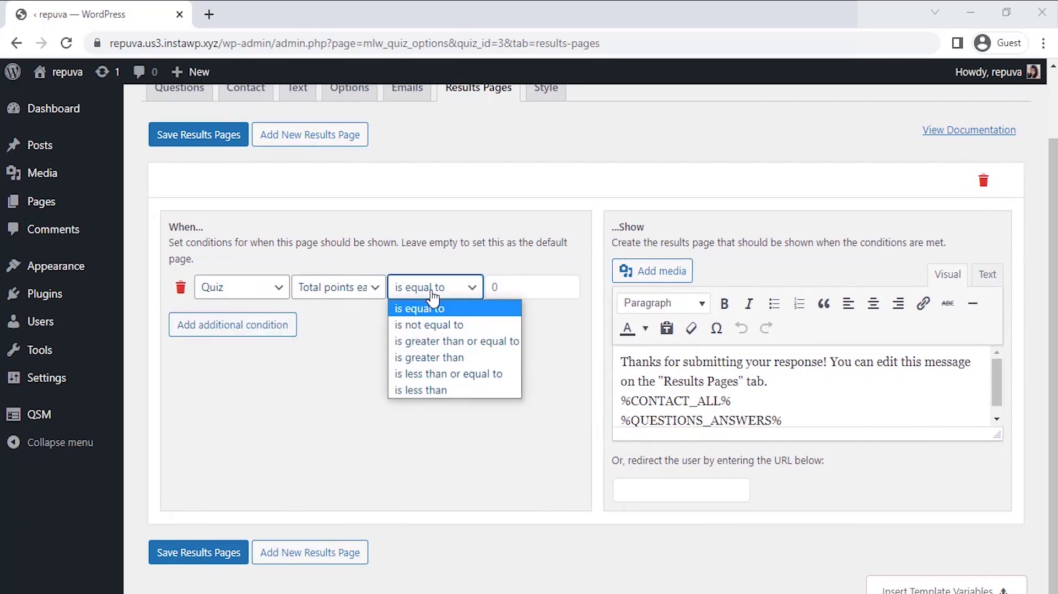
{"action": "left_click", "coordinate": [432, 357]}
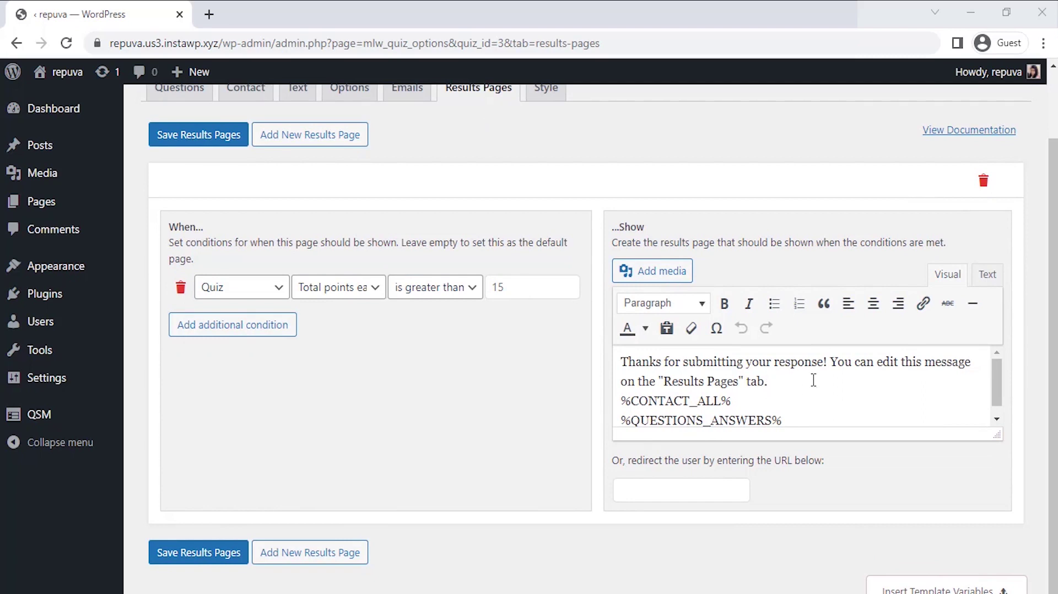
- Replace the editing note after "Thanks for submitting your response!" in the results message with a new line reading "Total score"
{"action": "key", "text": "ctrl+BackSpace"}
{"action": "key", "text": "ctrl+BackSpace"}
{"action": "key", "text": "ctrl+BackSpace"}
{"action": "key", "text": "ctrl+BackSpace"}
{"action": "key", "text": "ctrl+BackSpace"}
{"action": "key", "text": "ctrl+BackSpace"}
{"action": "key", "text": "ctrl+BackSpace"}
{"action": "key", "text": "ctrl+BackSpace"}
{"action": "key", "text": "ctrl+BackSpace"}
{"action": "key", "text": "ctrl+BackSpace"}
{"action": "key", "text": "Return"}
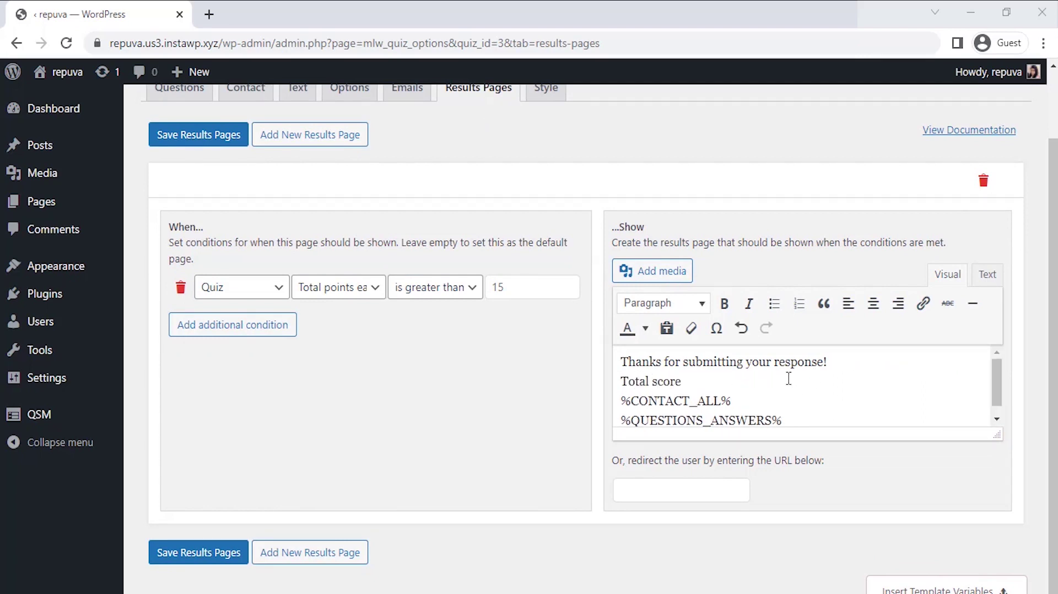
- Insert the template variable %POINT_SCORE% after "Total score :" in the results message
{"action": "left_click", "coordinate": [923, 588]}
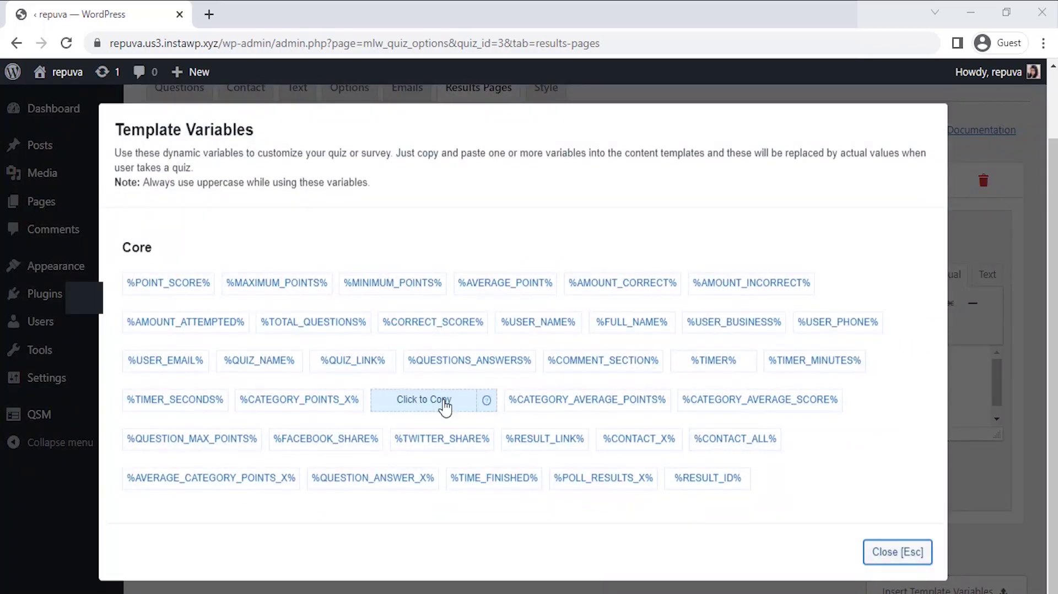
{"action": "left_click", "coordinate": [170, 279]}
{"action": "left_click", "coordinate": [889, 553]}
{"action": "left_click", "coordinate": [744, 384]}
{"action": "type", "text": "%POINT_SCORE%"}
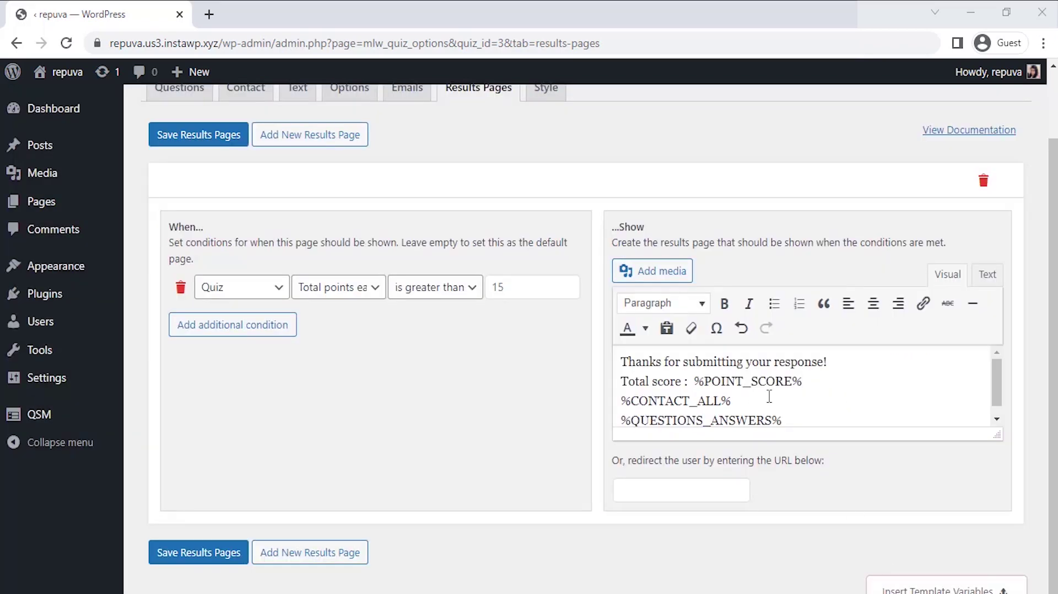
- Add the line "Based on this scores, your English level is A2." below the total score, separated by a blank line
{"action": "key", "text": "ctrl+BackSpace"}
{"action": "key", "text": "ctrl+BackSpace"}
{"action": "key", "text": "ctrl+BackSpace"}
{"action": "key", "text": "ctrl+BackSpace"}
{"action": "type", "text": "Based on yhi"}
{"action": "key", "text": "BackSpace"}
{"action": "key", "text": "BackSpace"}
{"action": "key", "text": "BackSpace"}
{"action": "type", "text": "thi"}
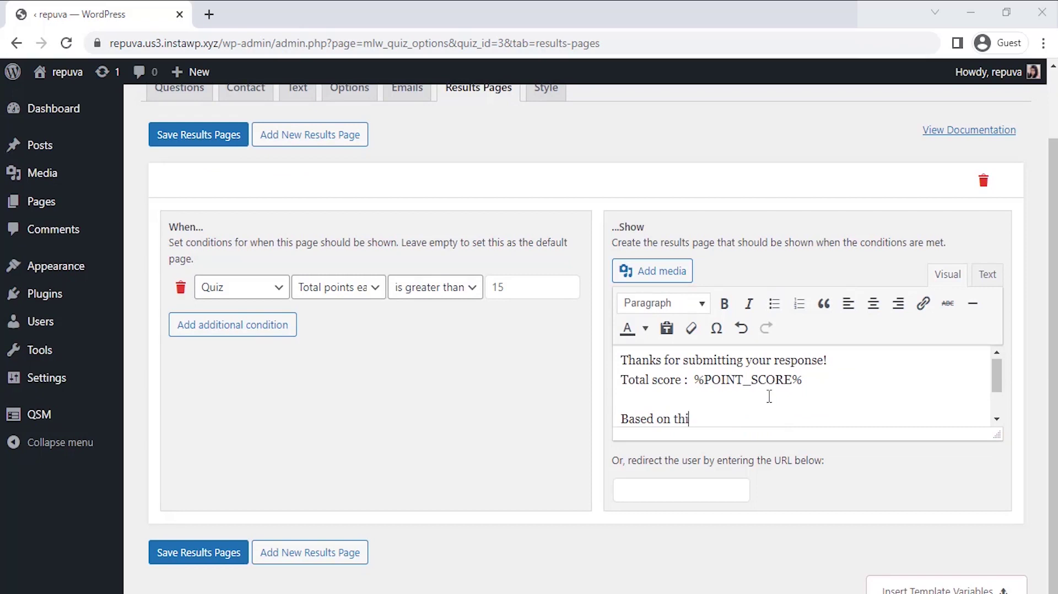
{"action": "type", "text": "s scores, your Engli"}
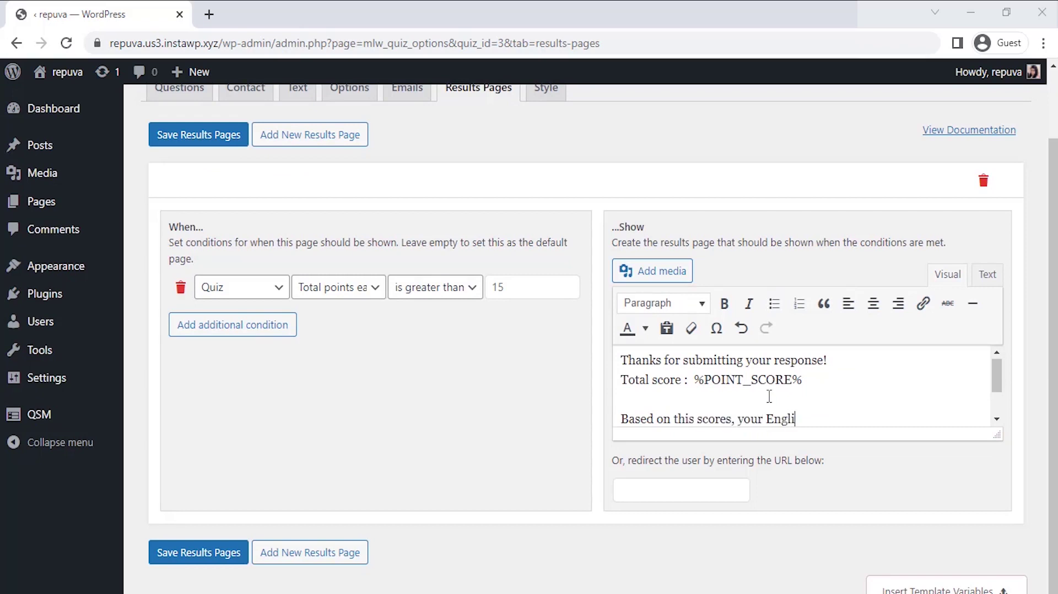
{"action": "type", "text": "sh level is A2."}
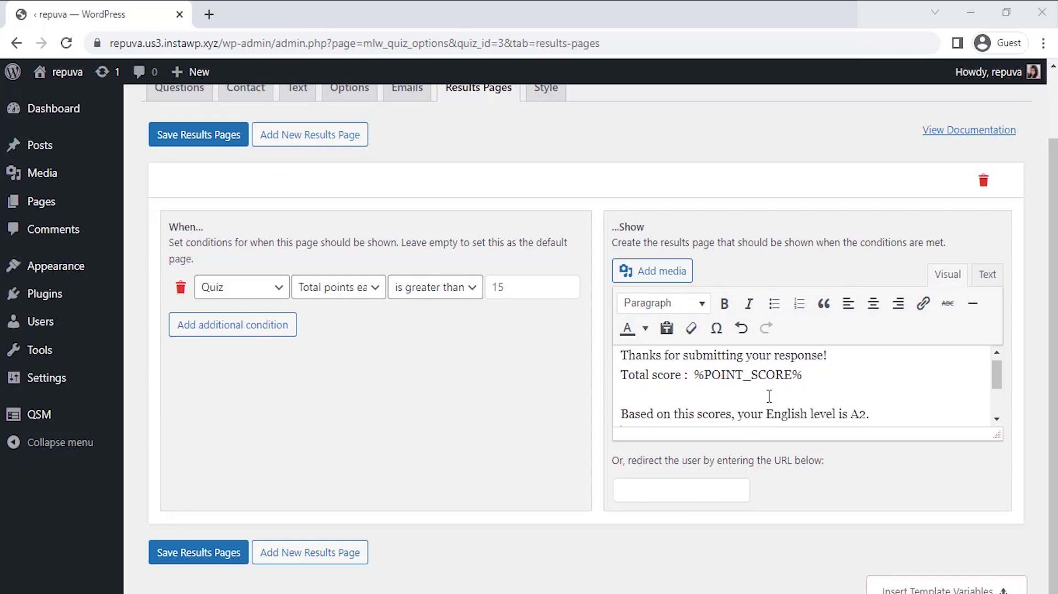
- Add the line "SUPER!!!! Just keep learning, you're doing great." below the English level sentence
{"action": "key", "text": "Return"}
{"action": "type", "text": "SUPER!!!! "}
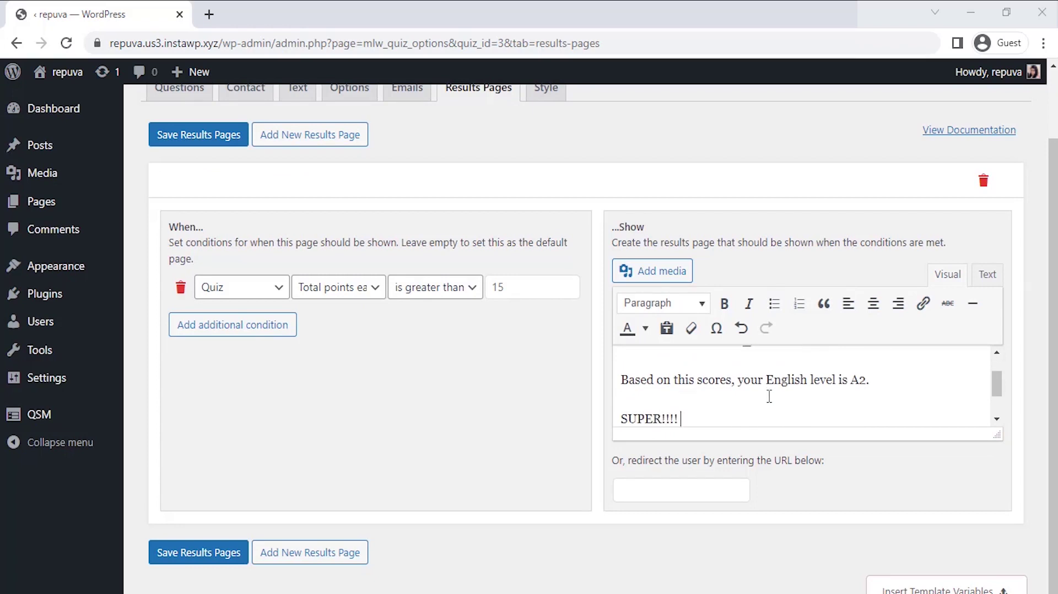
{"action": "type", "text": "Just keep learning,"}
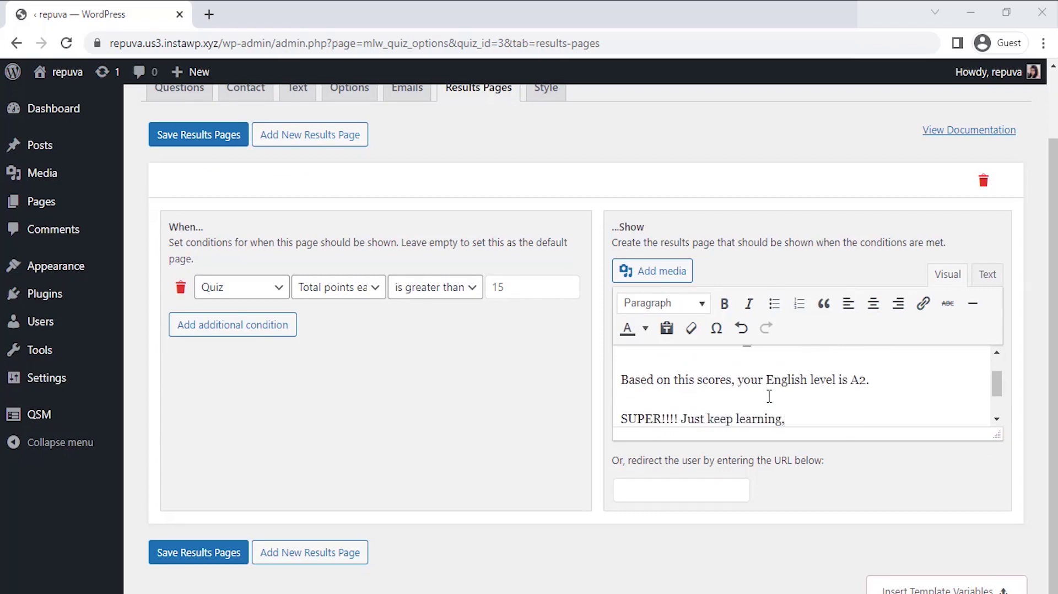
{"action": "type", "text": " you're doing great."}
- Delete the %CONTACT_ALL% variable from the results message
{"action": "scroll", "coordinate": [769, 396], "scroll_direction": "down", "scroll_amount": 2}
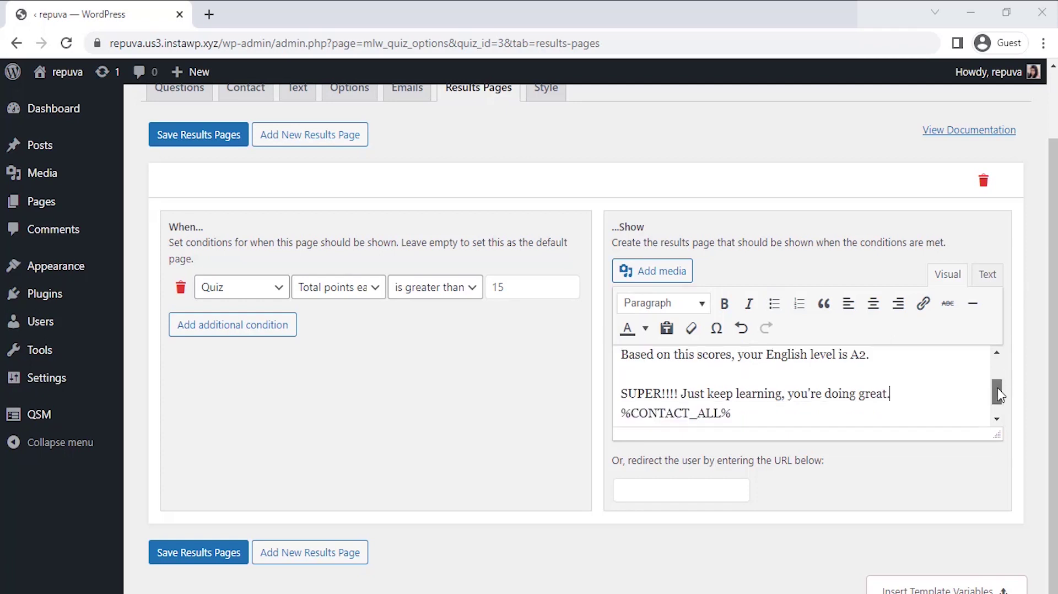
{"action": "key", "text": "BackSpace"}
{"action": "key", "text": "BackSpace"}
{"action": "key", "text": "BackSpace"}
{"action": "key", "text": "BackSpace"}
{"action": "key", "text": "BackSpace"}
{"action": "key", "text": "BackSpace"}
{"action": "key", "text": "BackSpace"}
{"action": "key", "text": "BackSpace"}
{"action": "key", "text": "BackSpace"}
{"action": "key", "text": "BackSpace"}
{"action": "key", "text": "BackSpace"}
{"action": "key", "text": "BackSpace"}
{"action": "key", "text": "BackSpace"}
- Make "English level is A2." and %POINT_SCORE% bold in the results message and save the results pages
{"action": "scroll", "coordinate": [769, 384], "scroll_direction": "up", "scroll_amount": 2}
{"action": "left_click_drag", "start_coordinate": [766, 382], "coordinate": [870, 382]}
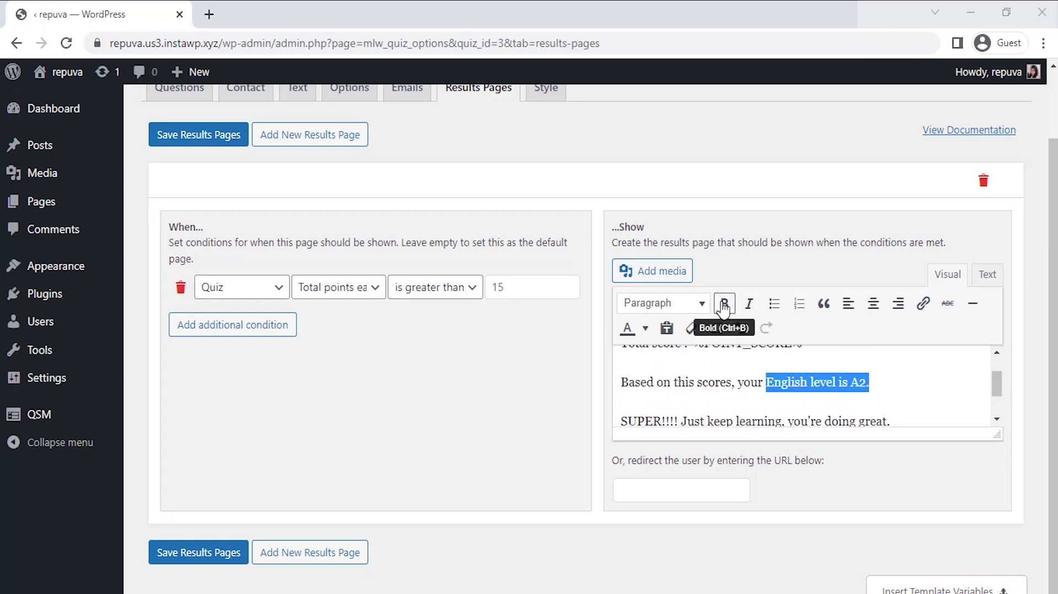
{"action": "left_click", "coordinate": [724, 302]}
{"action": "scroll", "coordinate": [771, 380], "scroll_direction": "up", "scroll_amount": 1}
{"action": "left_click_drag", "start_coordinate": [693, 370], "coordinate": [802, 370]}
{"action": "left_click", "coordinate": [723, 303]}
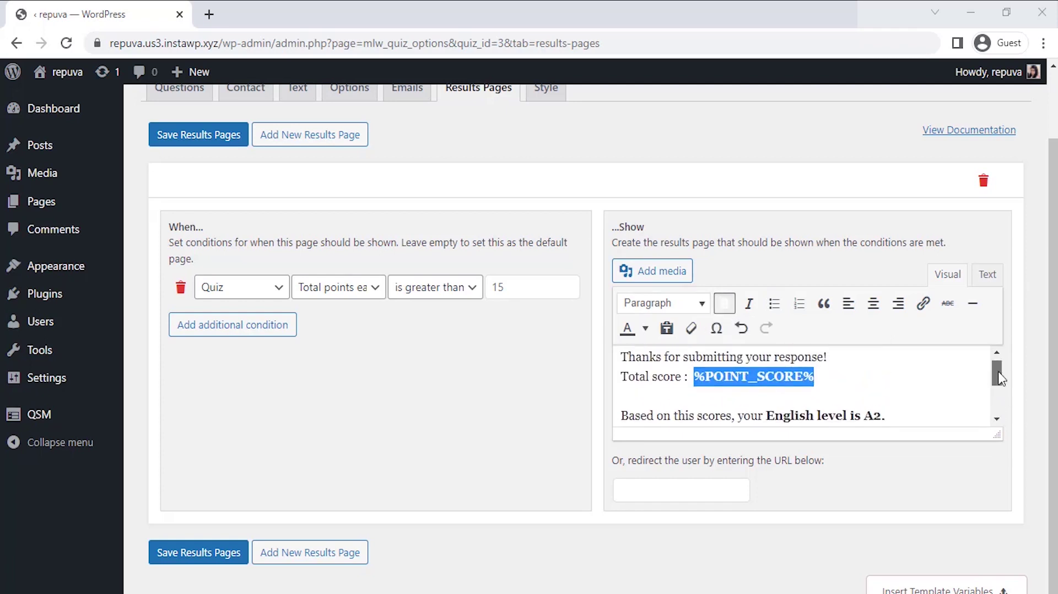
{"action": "scroll", "coordinate": [225, 217], "scroll_direction": "up", "scroll_amount": 2}
{"action": "left_click", "coordinate": [225, 213]}
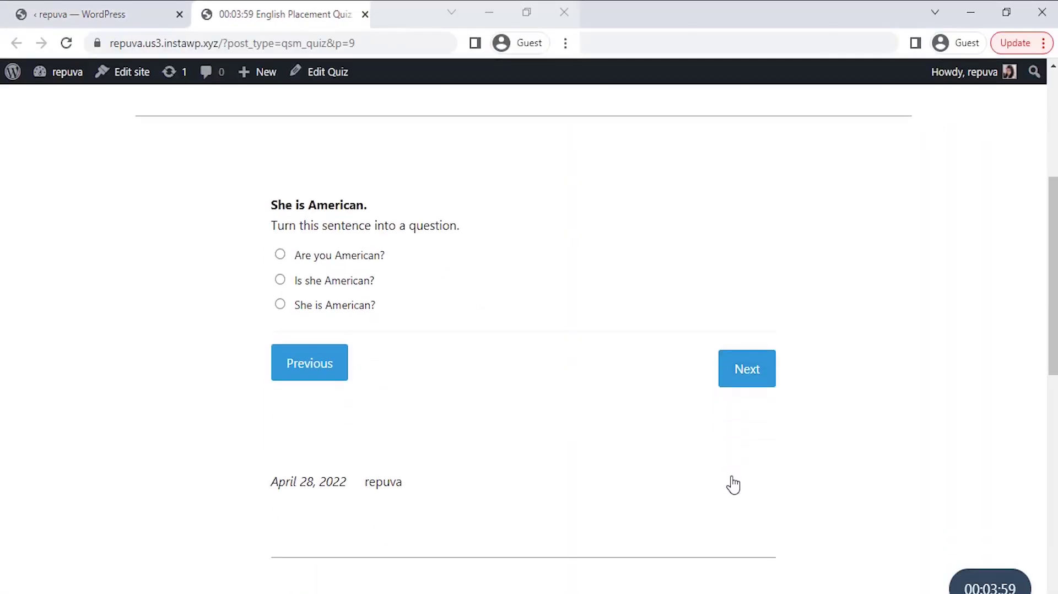
- Take the quiz in the preview, answering "Is she American?", "How many", "does" and "was talking", and submit it
{"action": "left_click", "coordinate": [333, 280]}
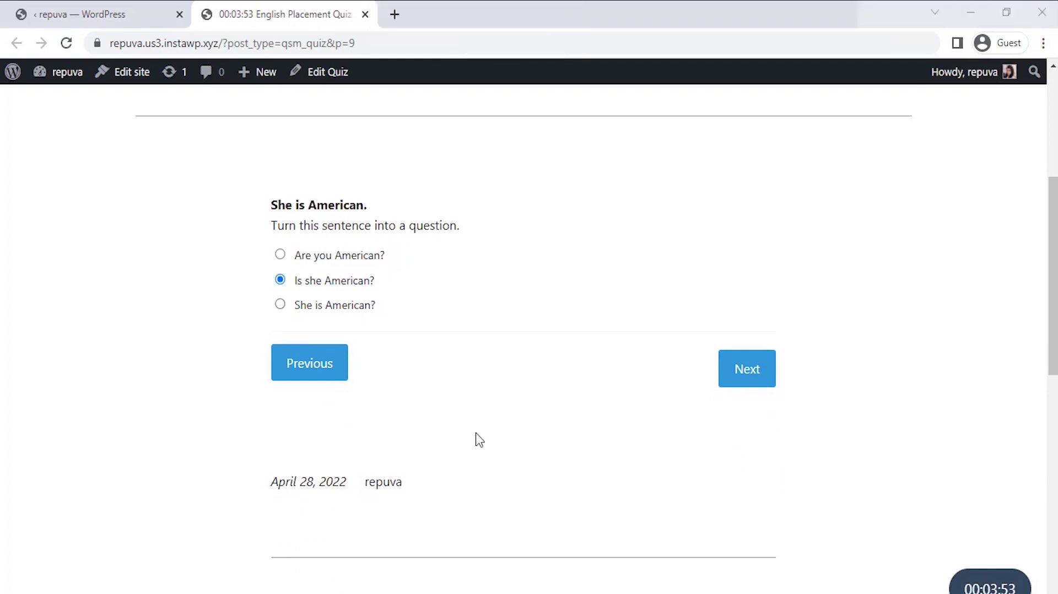
{"action": "left_click", "coordinate": [745, 377]}
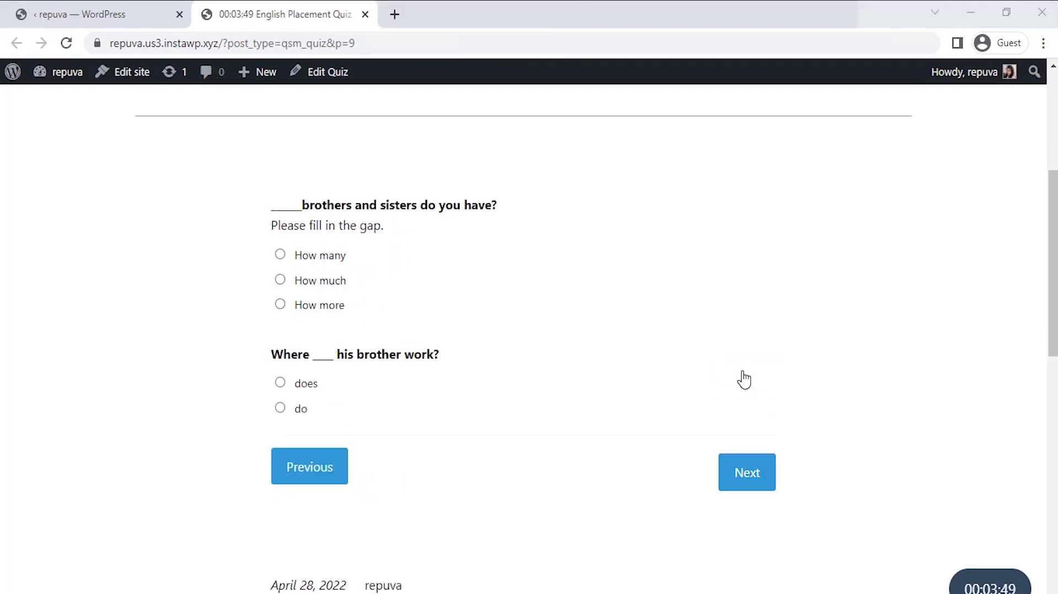
{"action": "left_click", "coordinate": [280, 255]}
{"action": "left_click", "coordinate": [280, 384]}
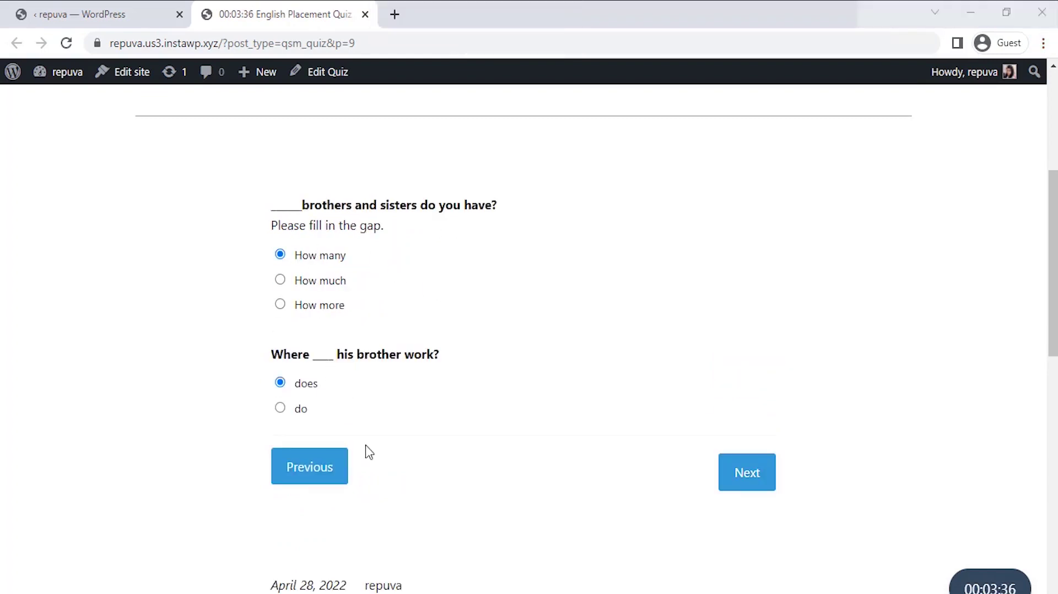
{"action": "left_click", "coordinate": [745, 481]}
{"action": "left_click", "coordinate": [280, 258]}
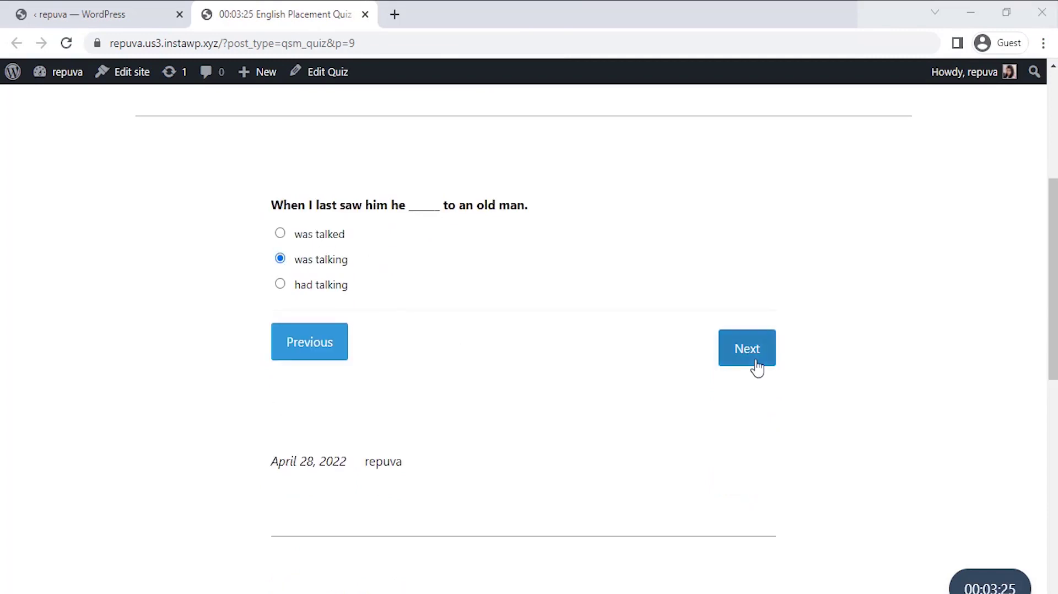
{"action": "left_click", "coordinate": [749, 359]}
{"action": "left_click", "coordinate": [748, 344]}
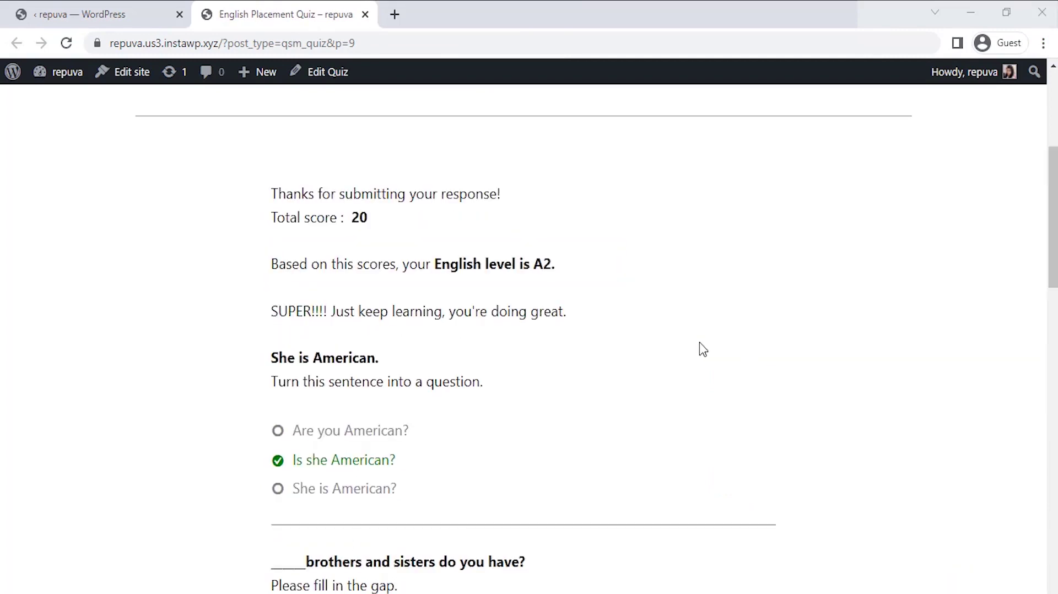
- Review the submitted quiz's results page, checking the score message and the marked answers
{"action": "scroll", "coordinate": [703, 349], "scroll_direction": "down", "scroll_amount": 3}
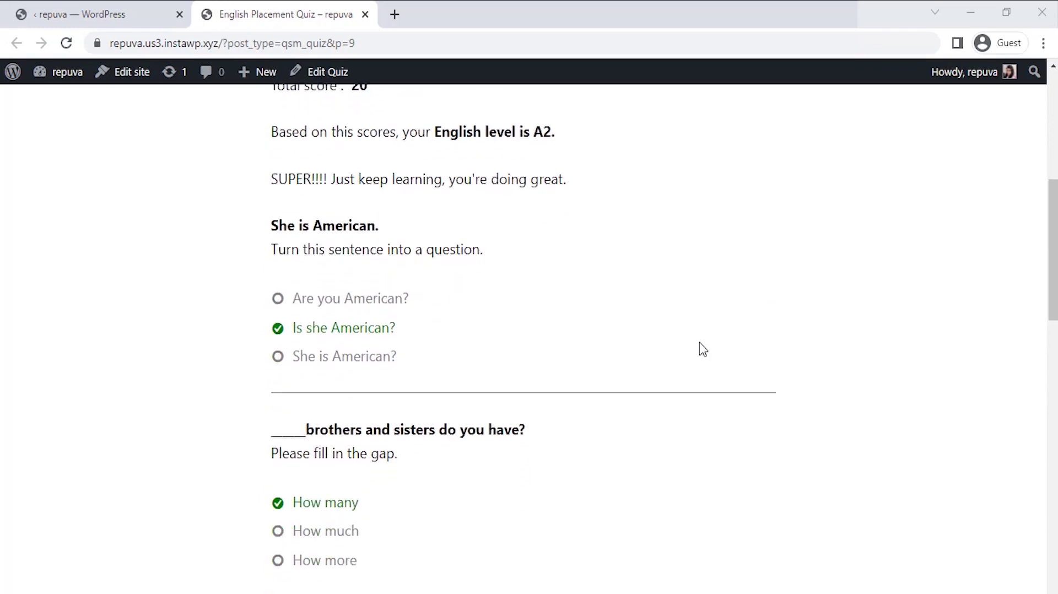
{"action": "scroll", "coordinate": [703, 349], "scroll_direction": "down", "scroll_amount": 7}
{"action": "scroll", "coordinate": [702, 349], "scroll_direction": "up", "scroll_amount": 12}
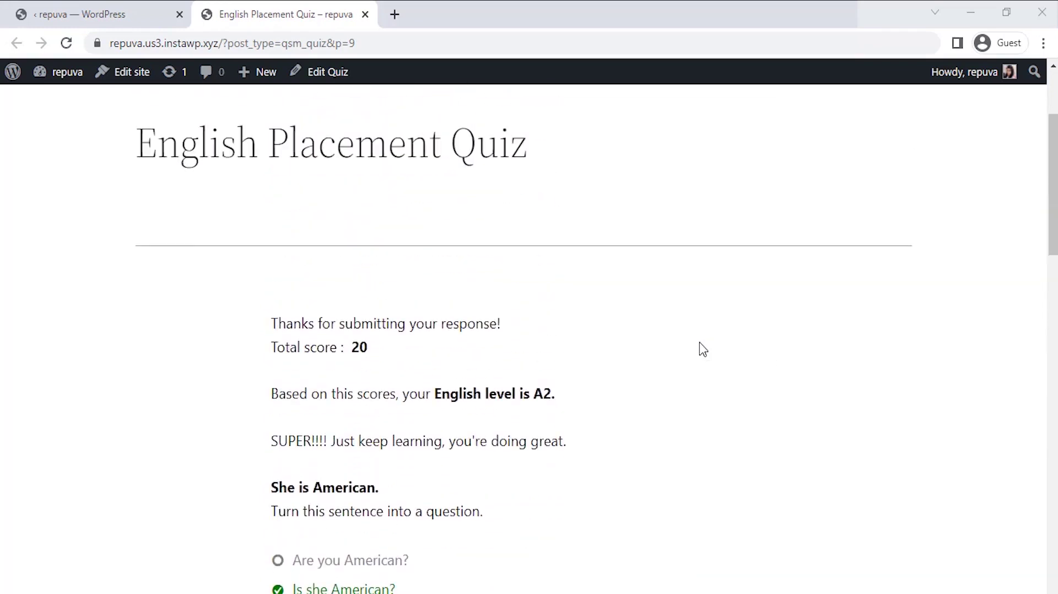